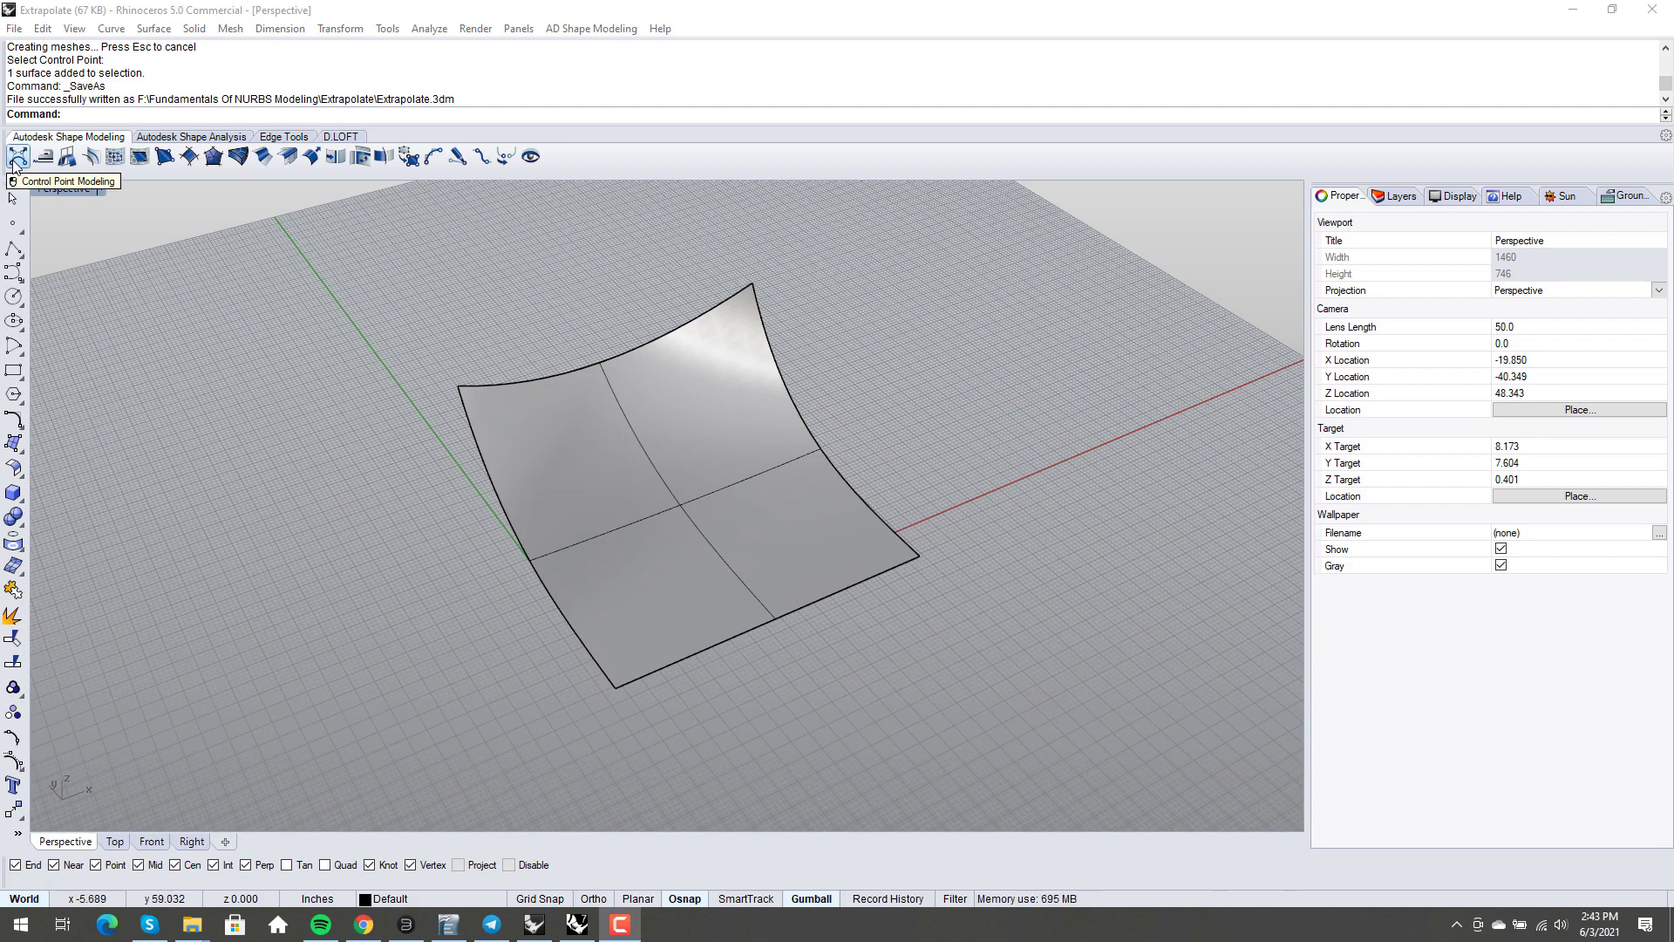
Start Control Point Modeling on the curved surface and select its left edge's control points
left_click(15, 159)
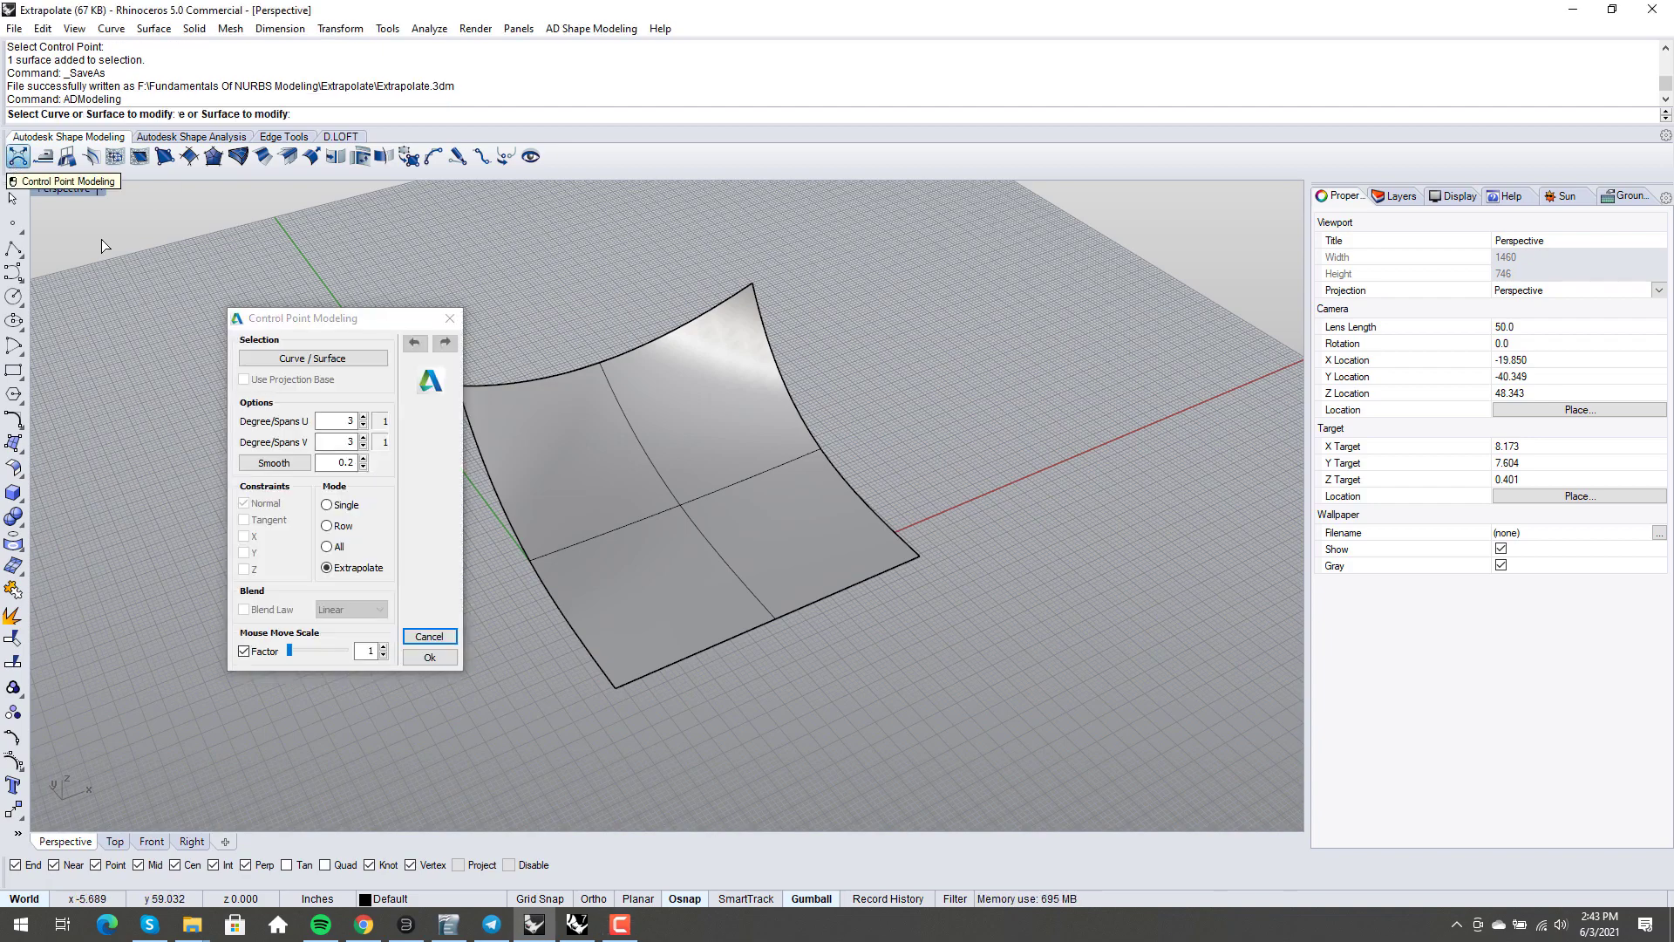
left_click(692, 473)
left_click(484, 471)
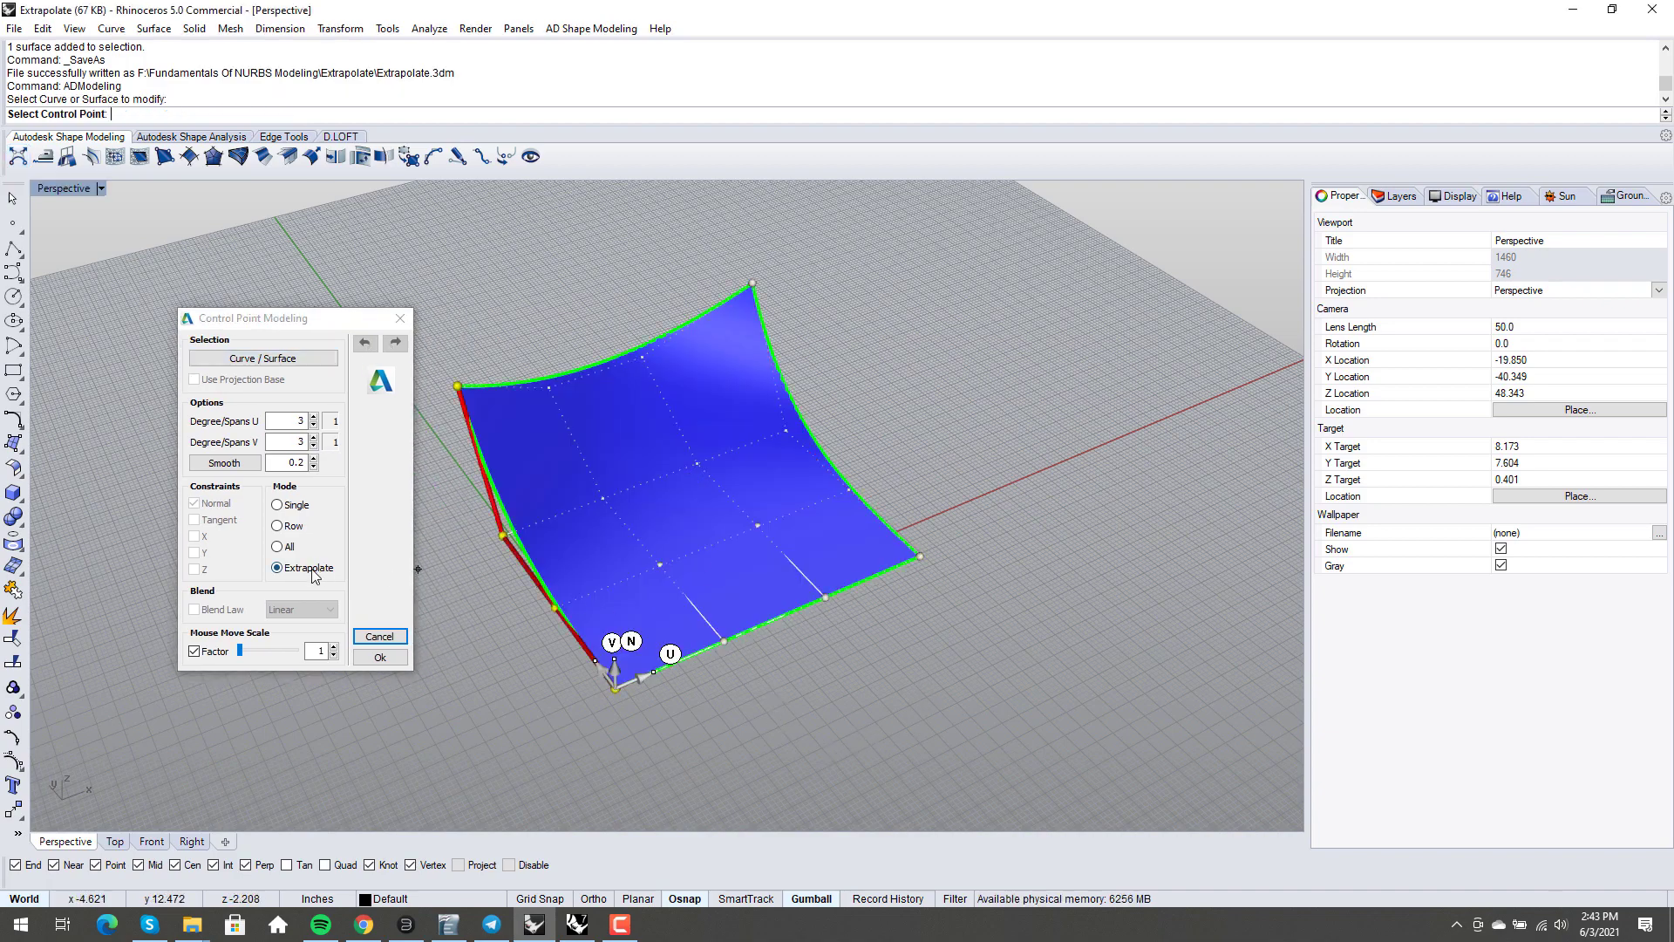
left_click_drag(288, 319, 262, 318)
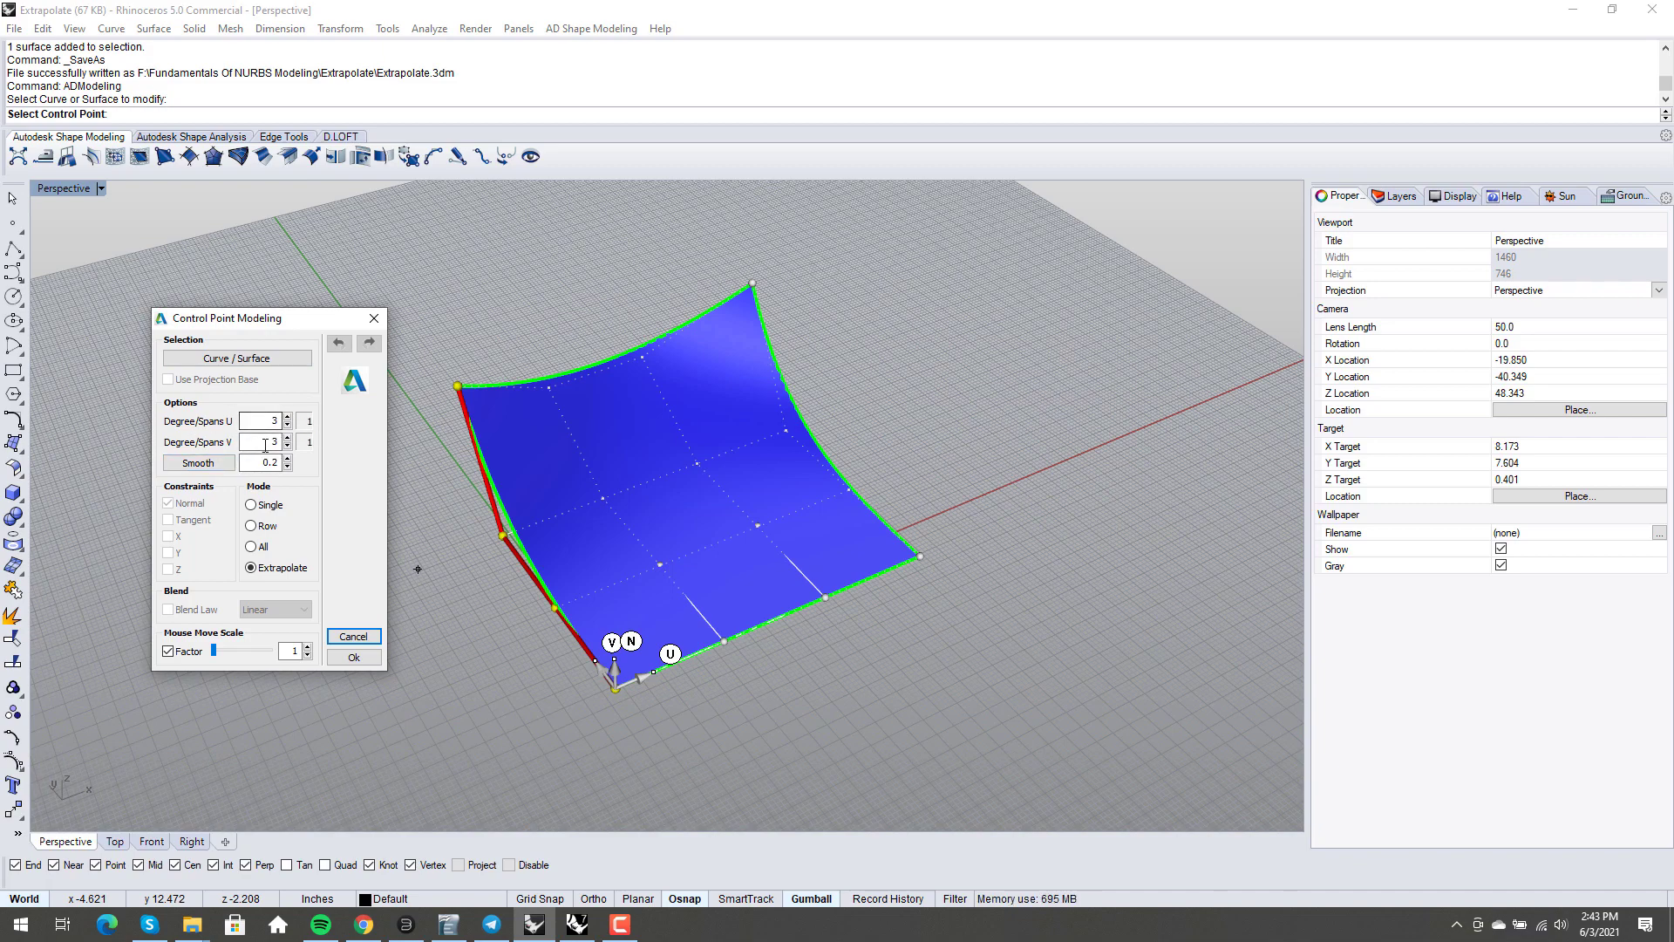
Try Single mode by selecting individual edge points and the top-left corner point
left_click(251, 504)
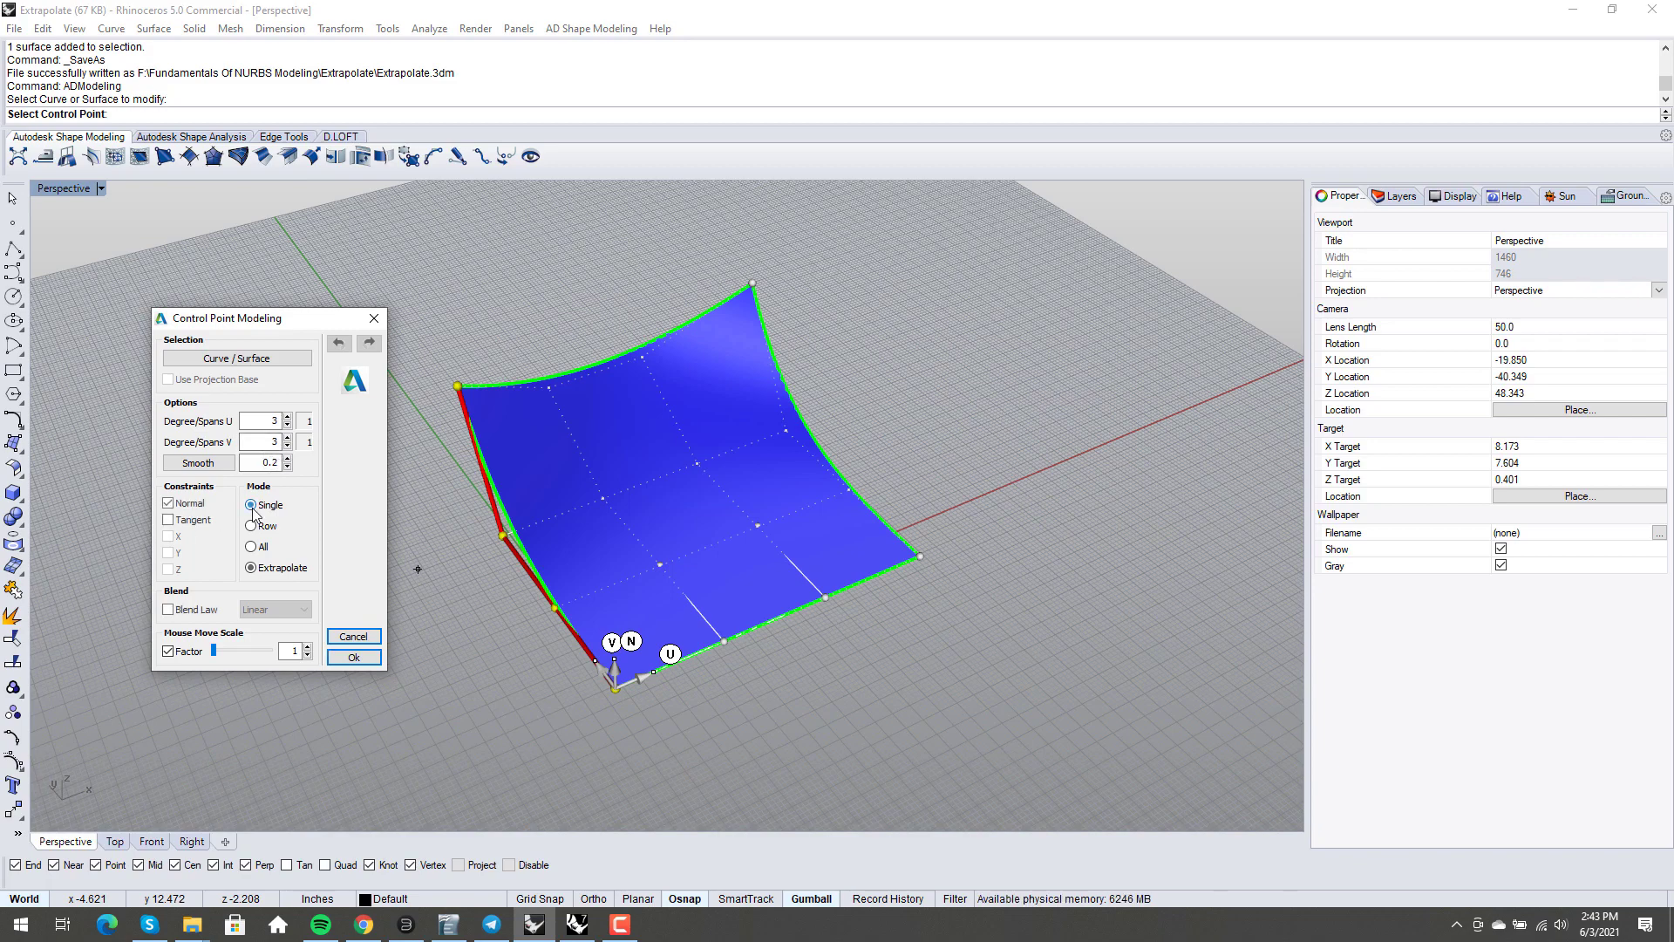
left_click(543, 490)
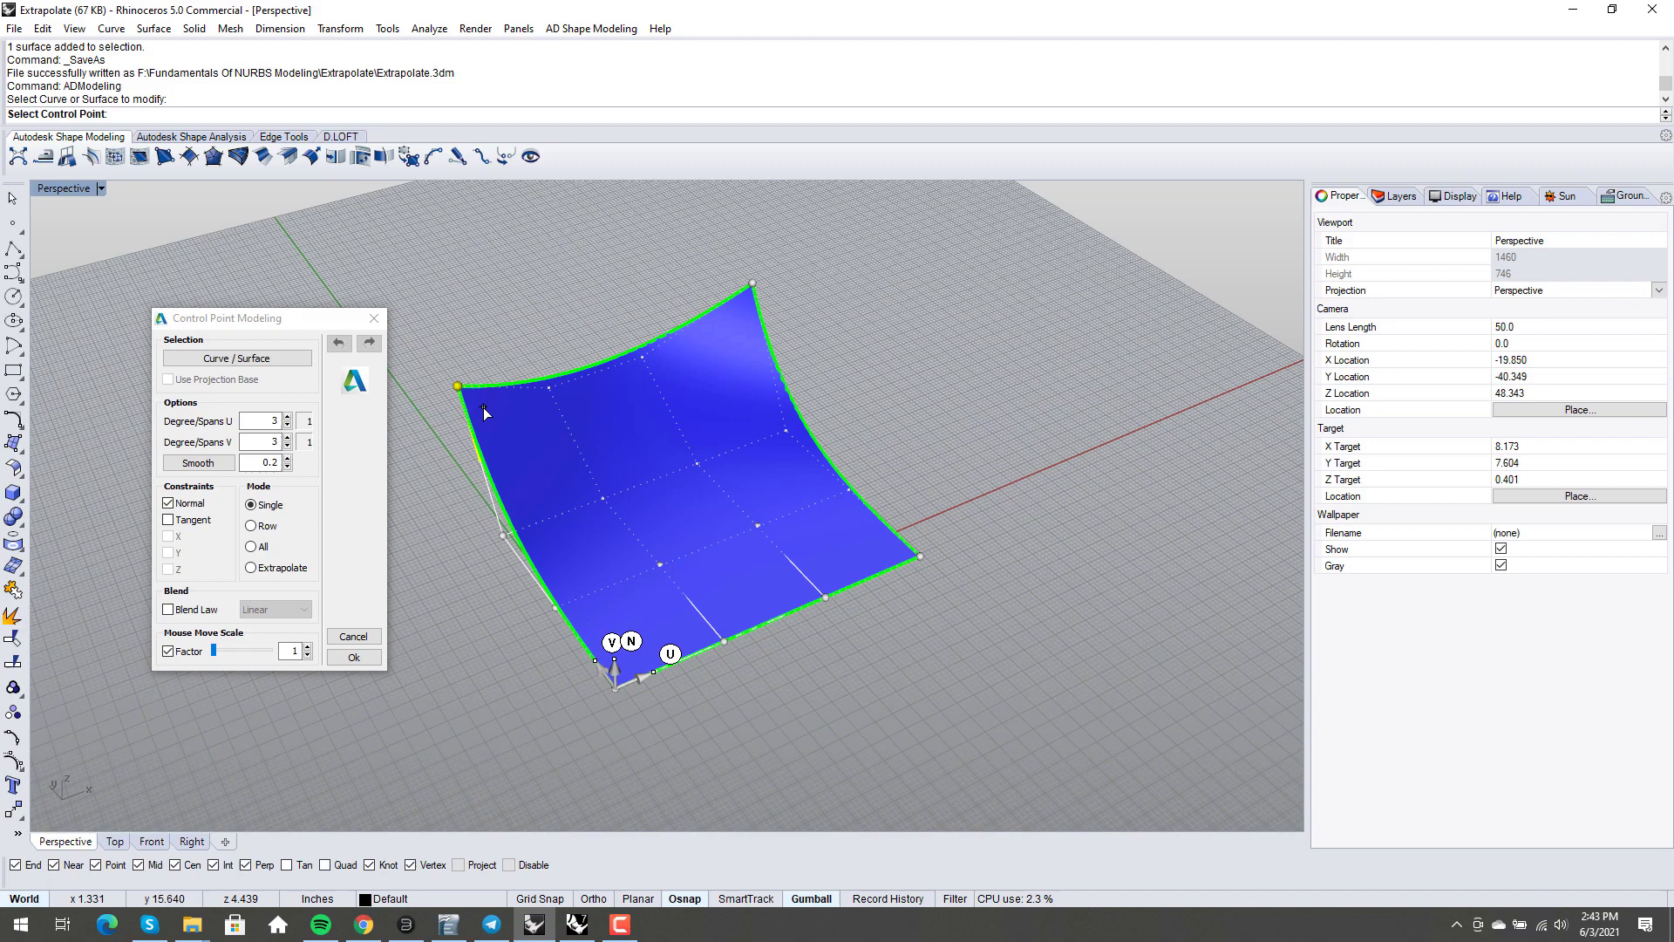
left_click(549, 540)
left_click(504, 534)
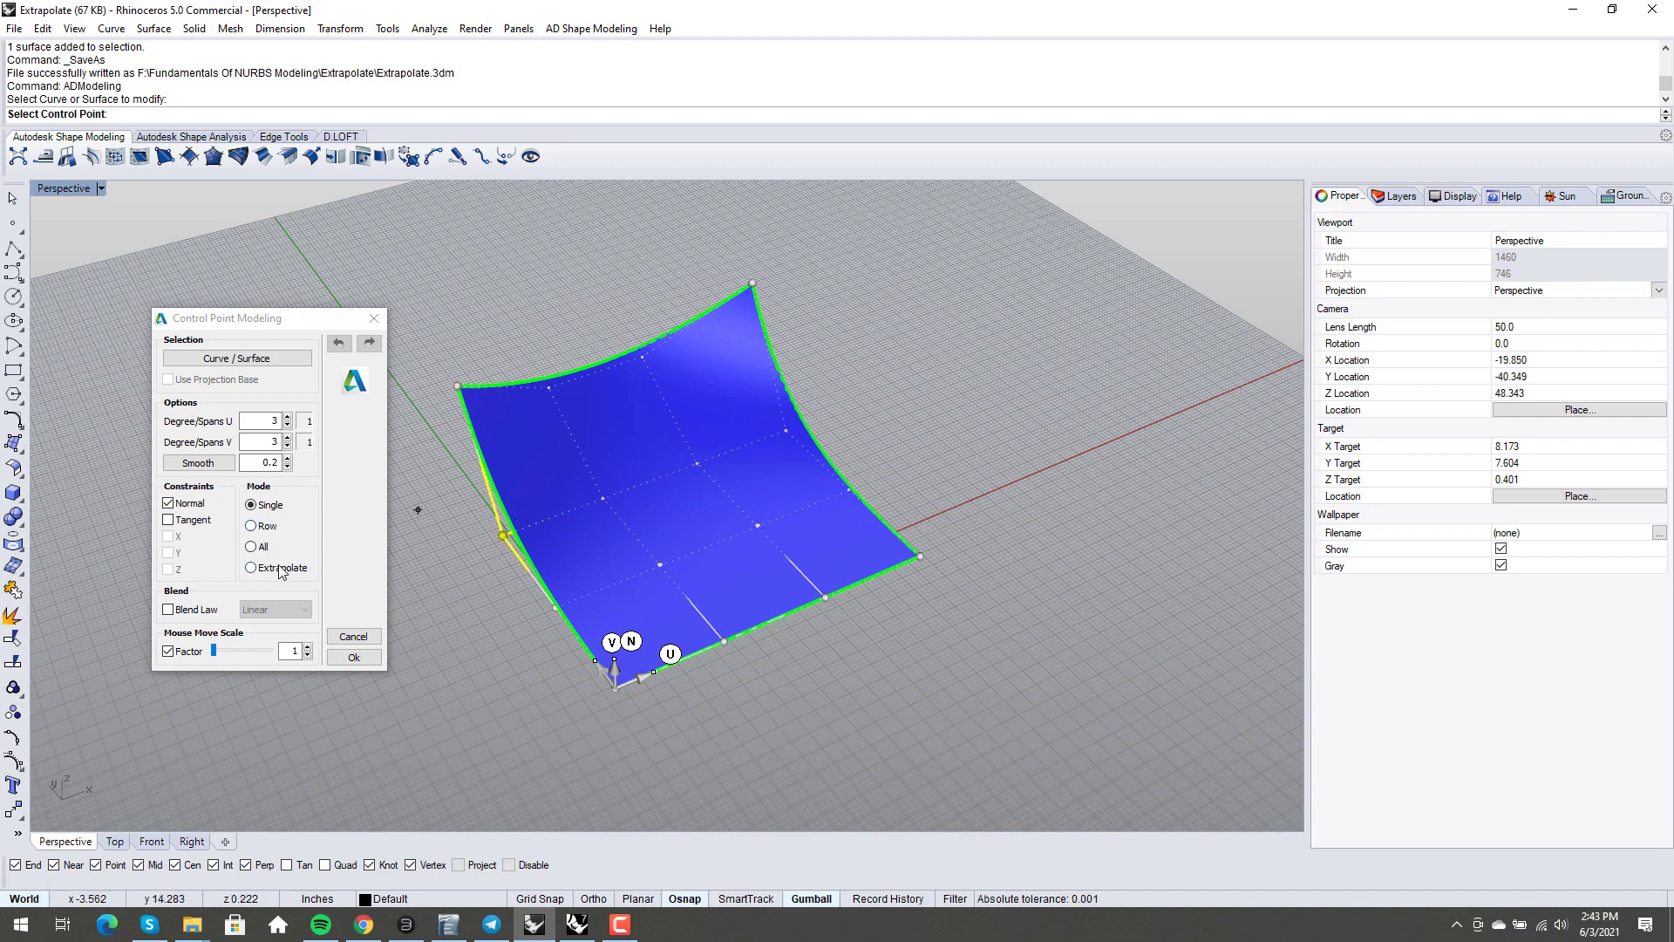
left_click(457, 385)
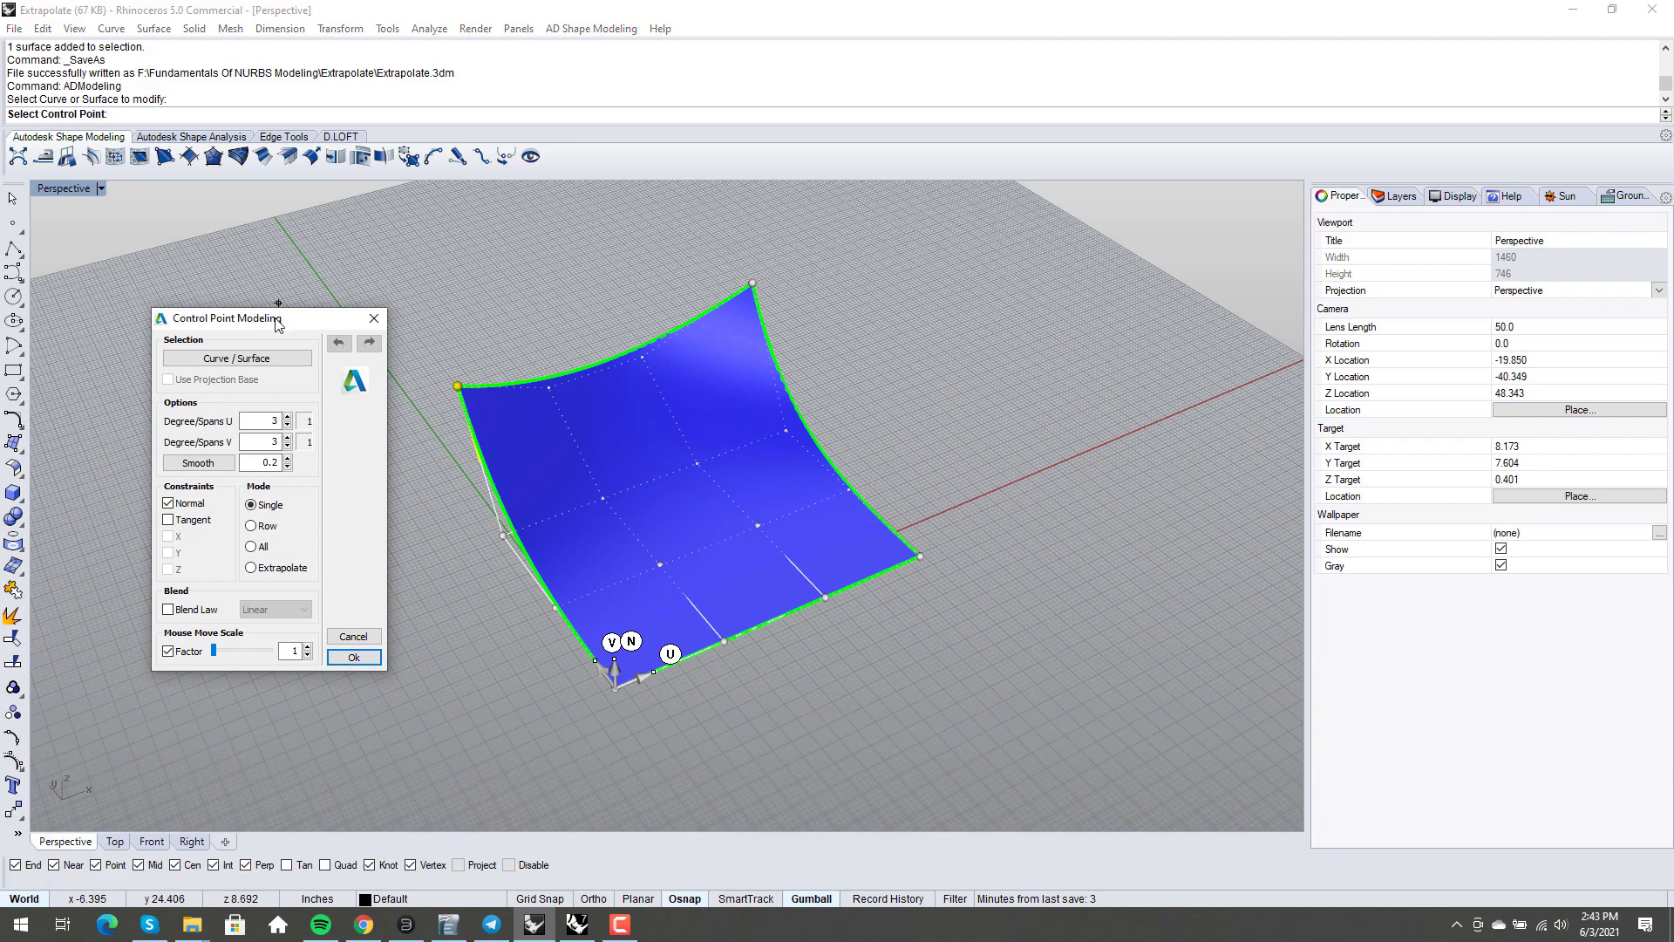
Return to Extrapolate mode and pick the bottom edge for extension
left_click_drag(280, 318, 295, 281)
left_click(296, 531)
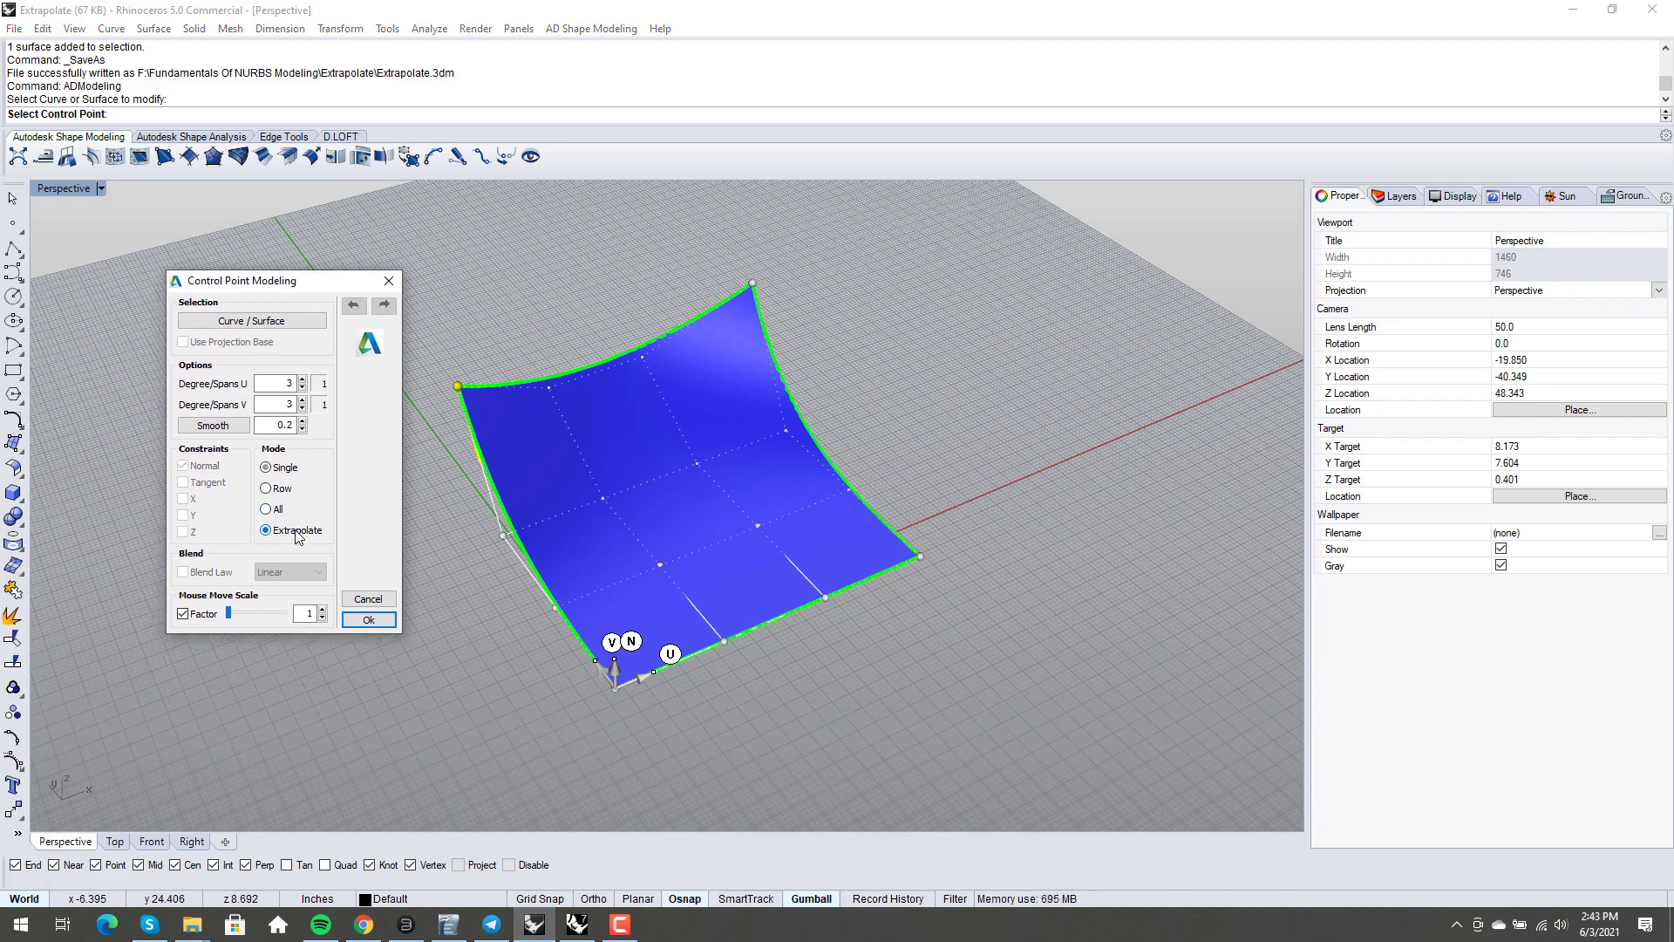
left_click(632, 786)
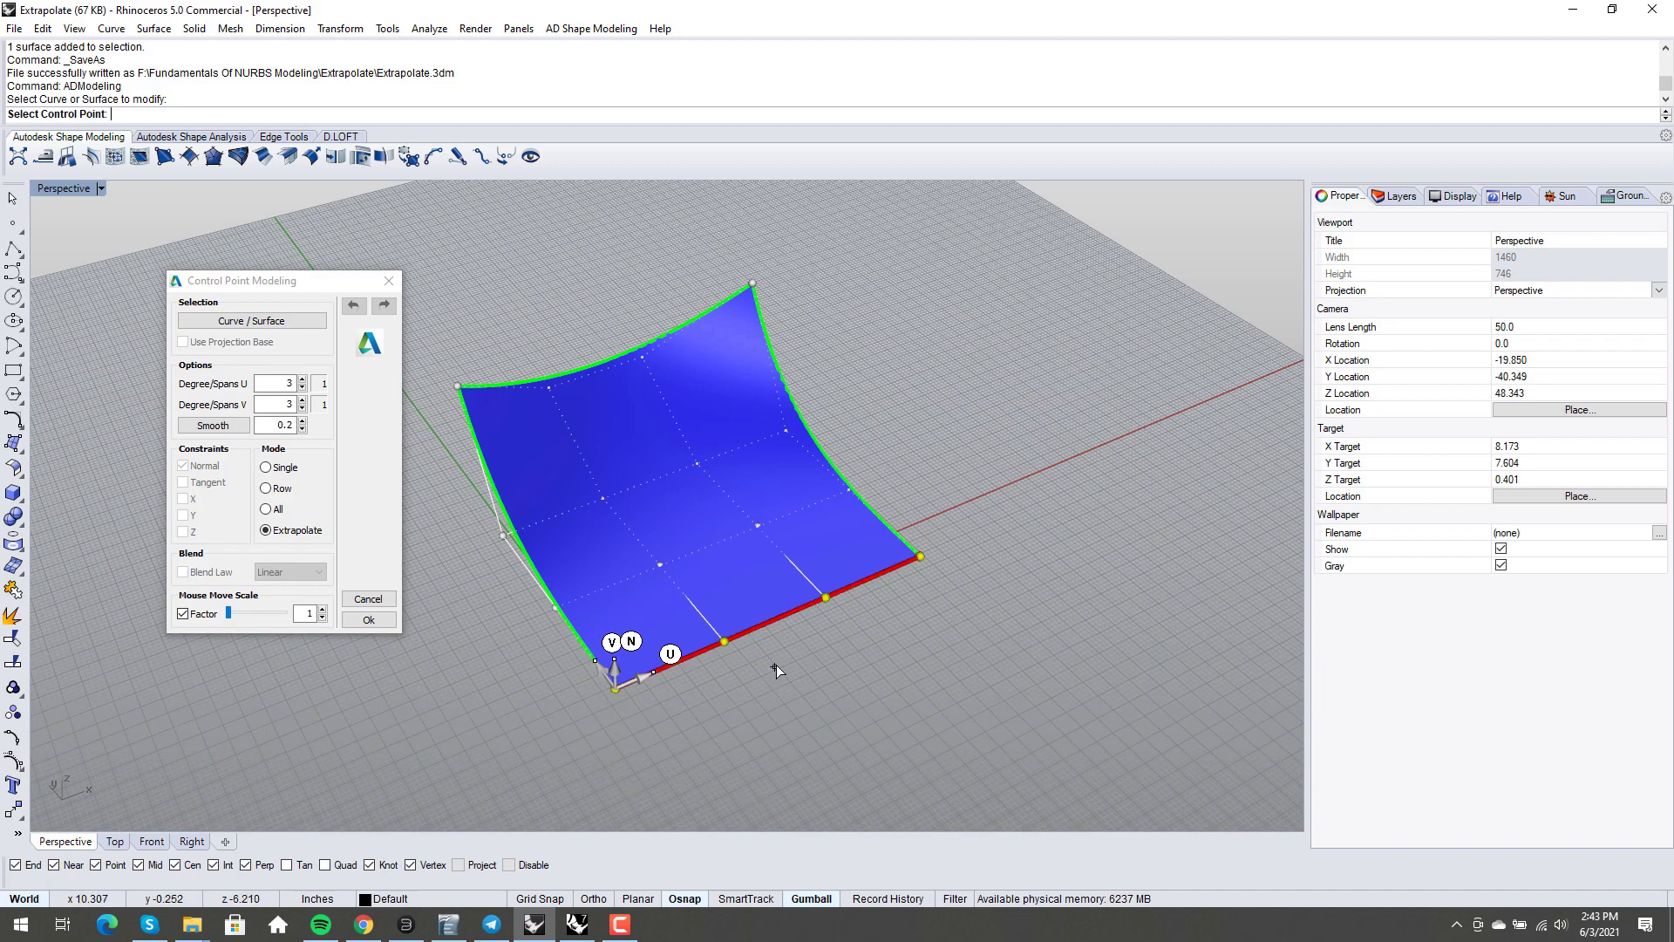
Drag the bottom edge, then the right edge, outward to extrapolate the surface
mouse_move(777, 665)
left_mouse_down()
mouse_move(783, 637)
mouse_move(825, 684)
mouse_move(715, 536)
mouse_move(792, 683)
mouse_move(708, 536)
mouse_move(780, 664)
left_mouse_up()
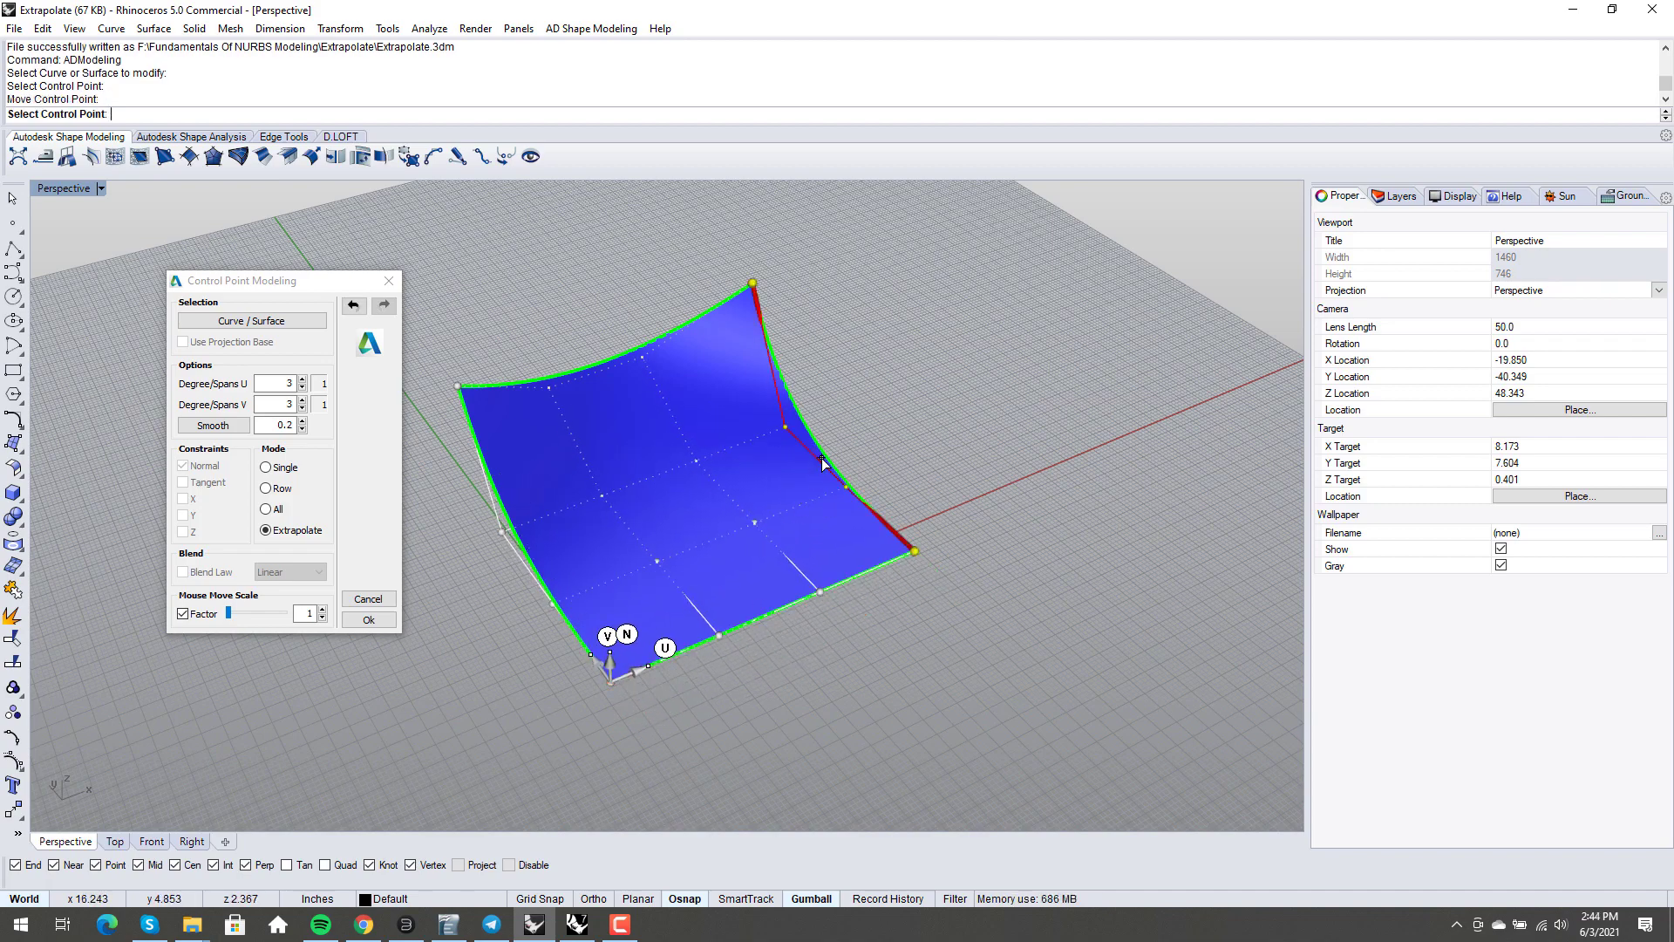
mouse_move(823, 462)
left_mouse_down()
mouse_move(798, 440)
mouse_move(837, 473)
mouse_move(797, 497)
mouse_move(830, 470)
mouse_move(811, 484)
left_mouse_up()
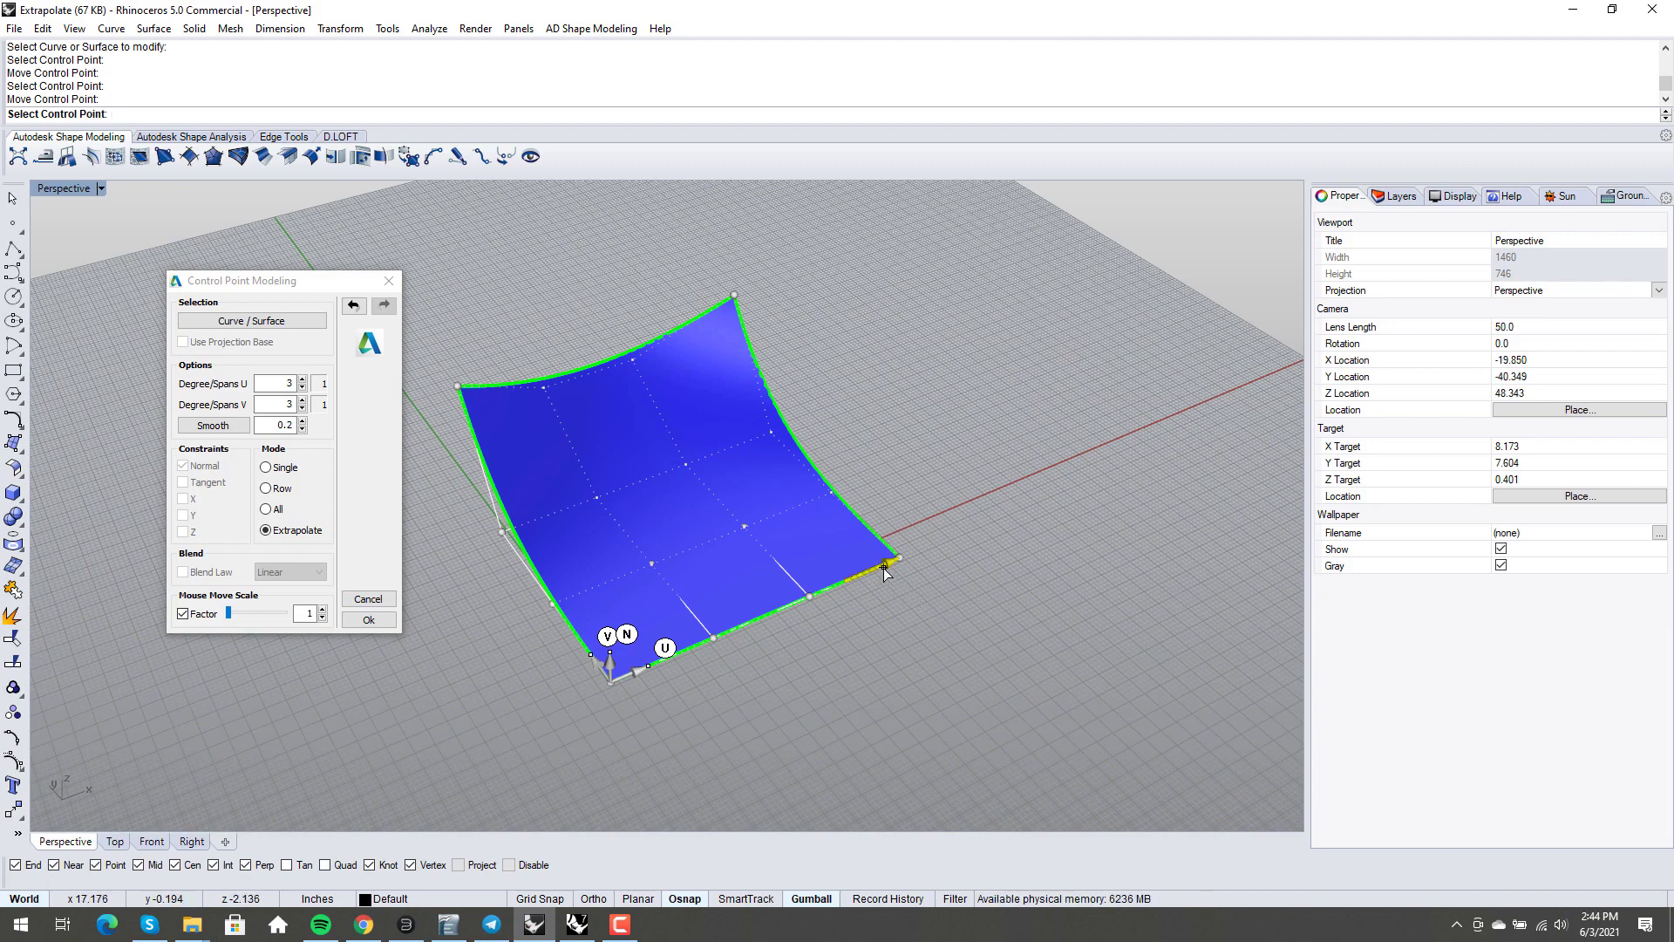
Pull the right edge back in, extend the bottom-right edge further out, and finish the edit
left_click_drag(882, 567, 862, 621)
right_click_drag(861, 621, 839, 573)
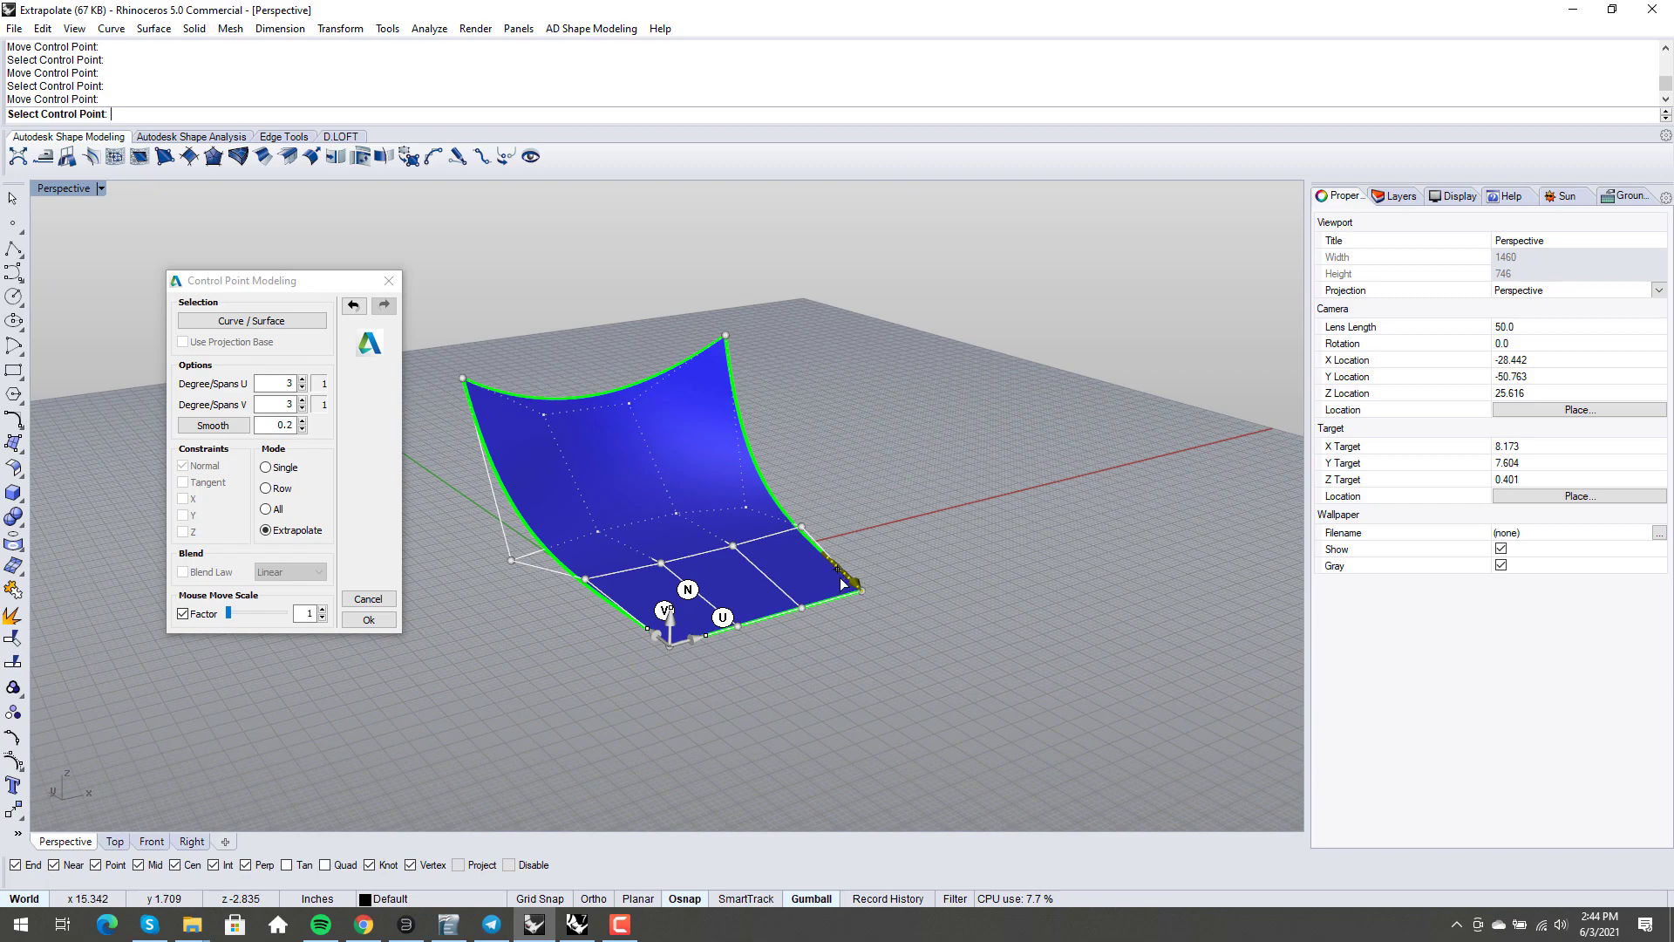
mouse_move(841, 602)
left_mouse_down()
mouse_move(834, 623)
mouse_move(933, 584)
mouse_move(968, 589)
left_mouse_up()
key("Return")
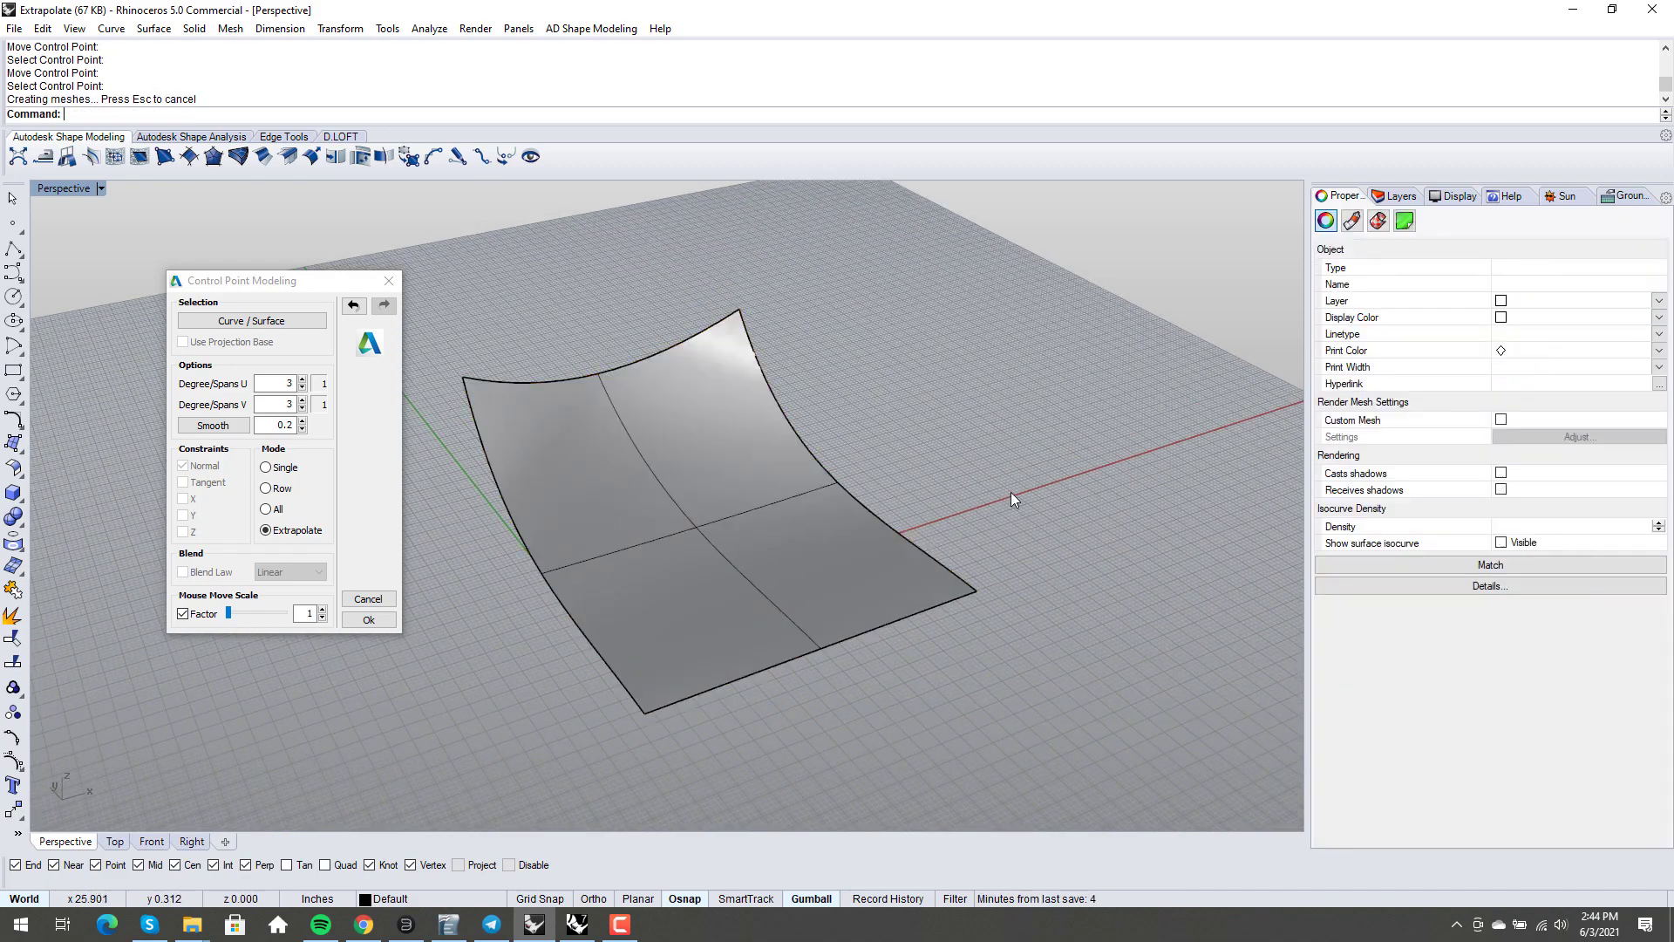
Read through the 'Wish - ExtendDynamic - Corner Option?' forum thread with the ExtendSurfaceEdge.rhp attachment
left_click(364, 924)
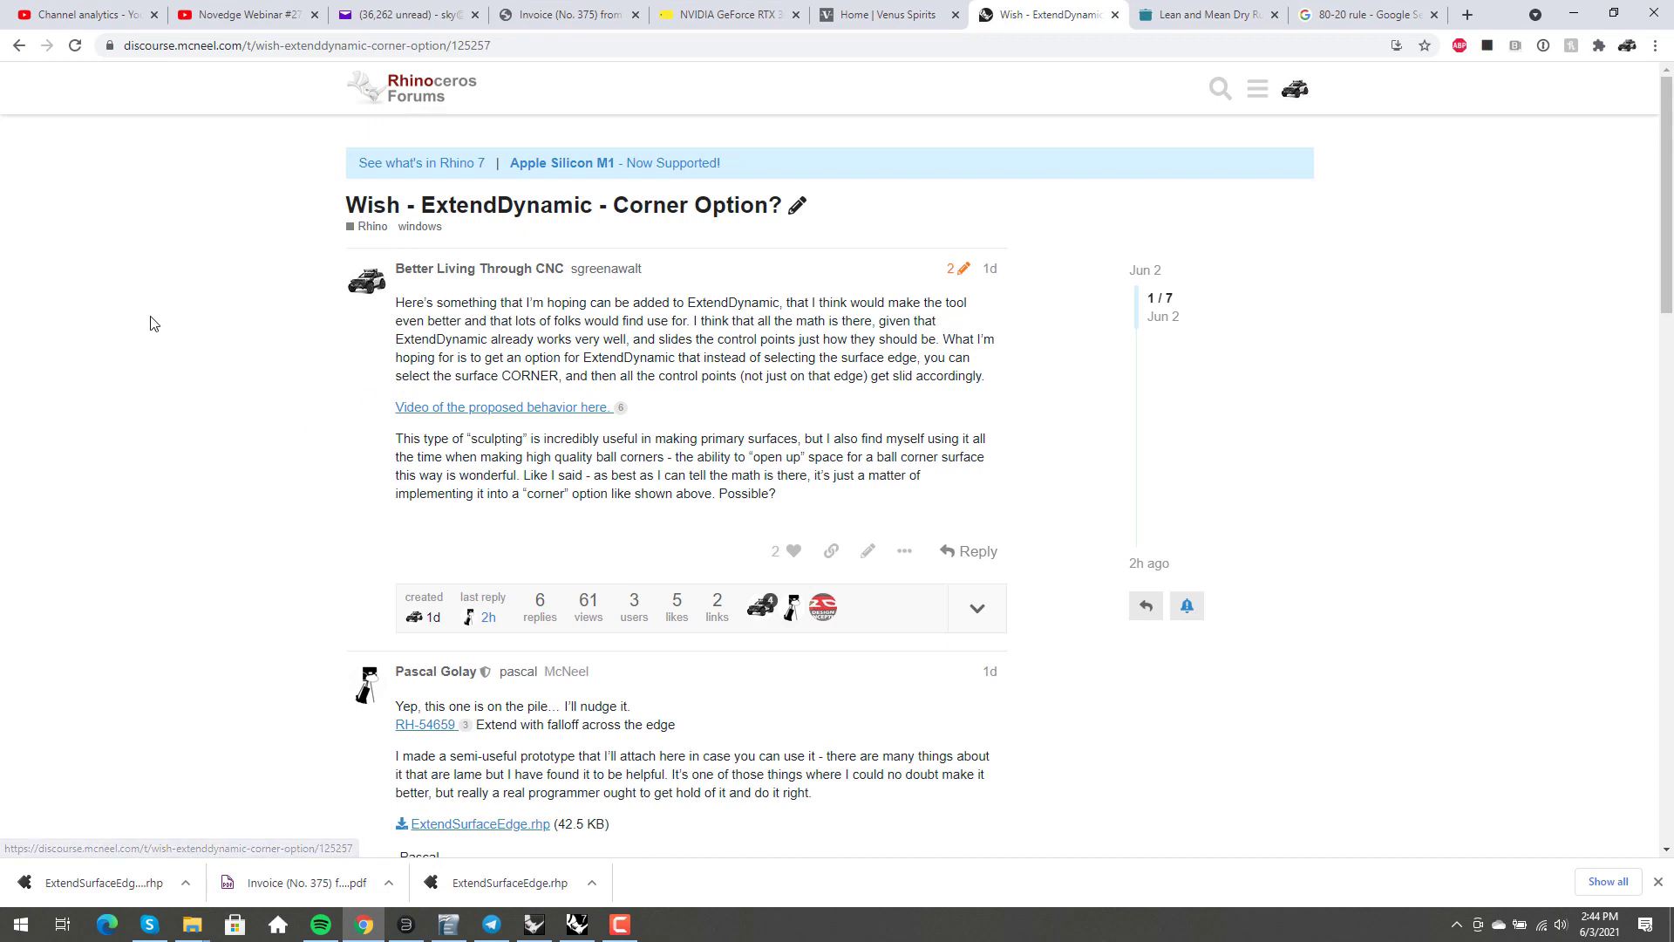
scroll(306, 451, "down", 1)
scroll(291, 518, "up", 1)
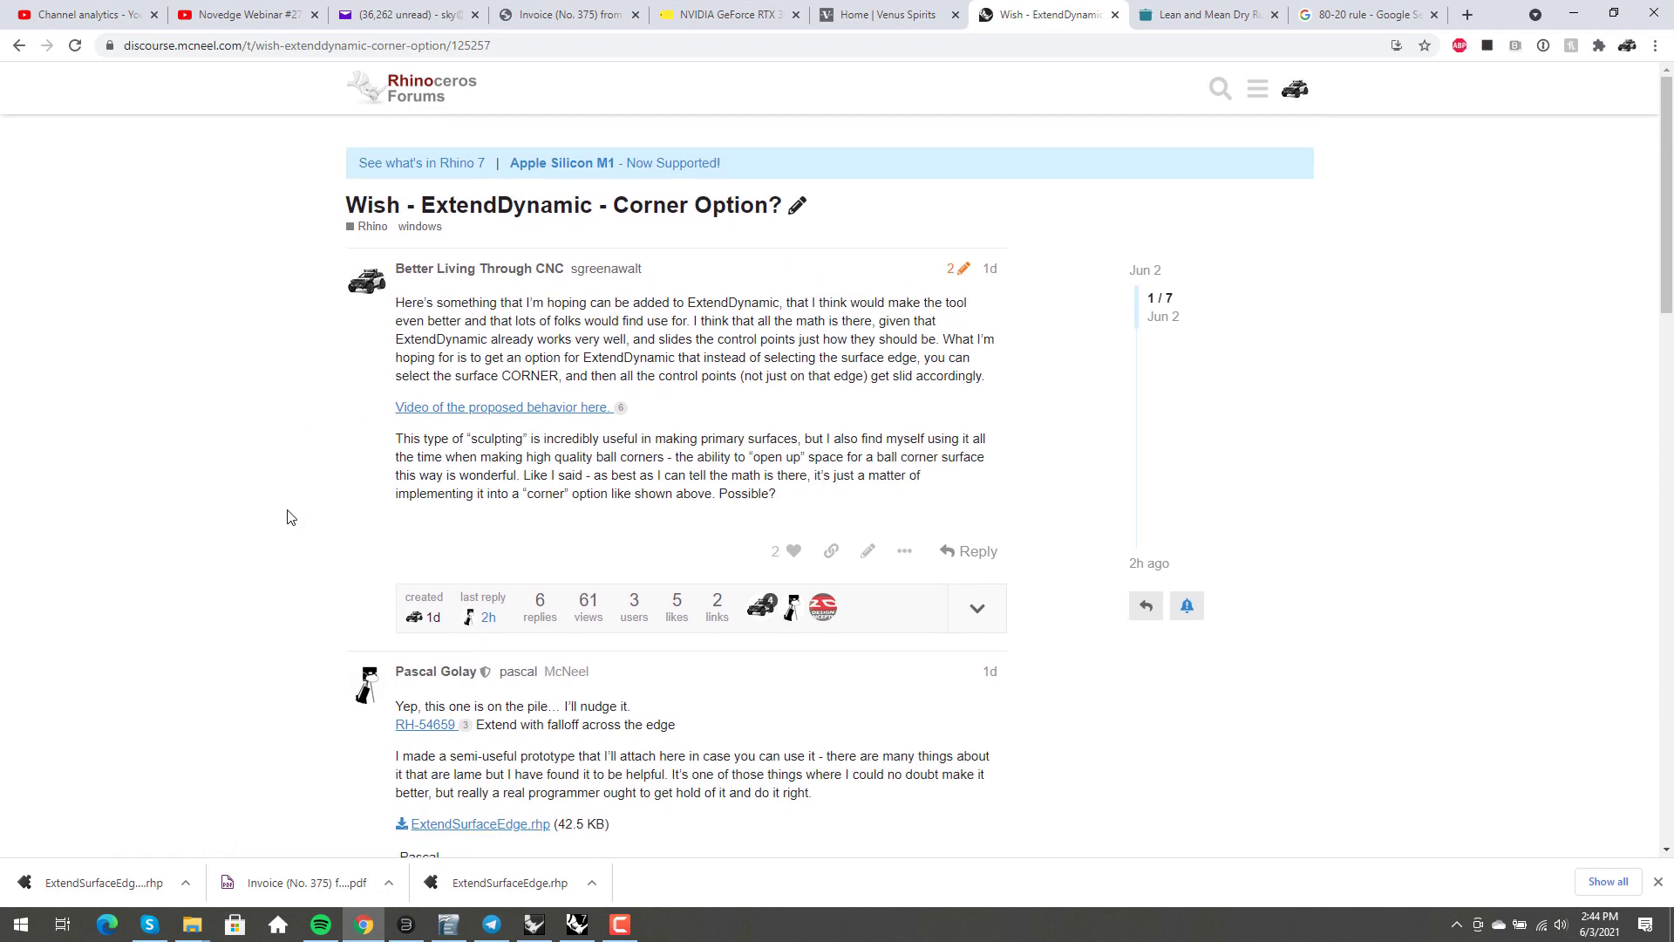
scroll(291, 518, "down", 1)
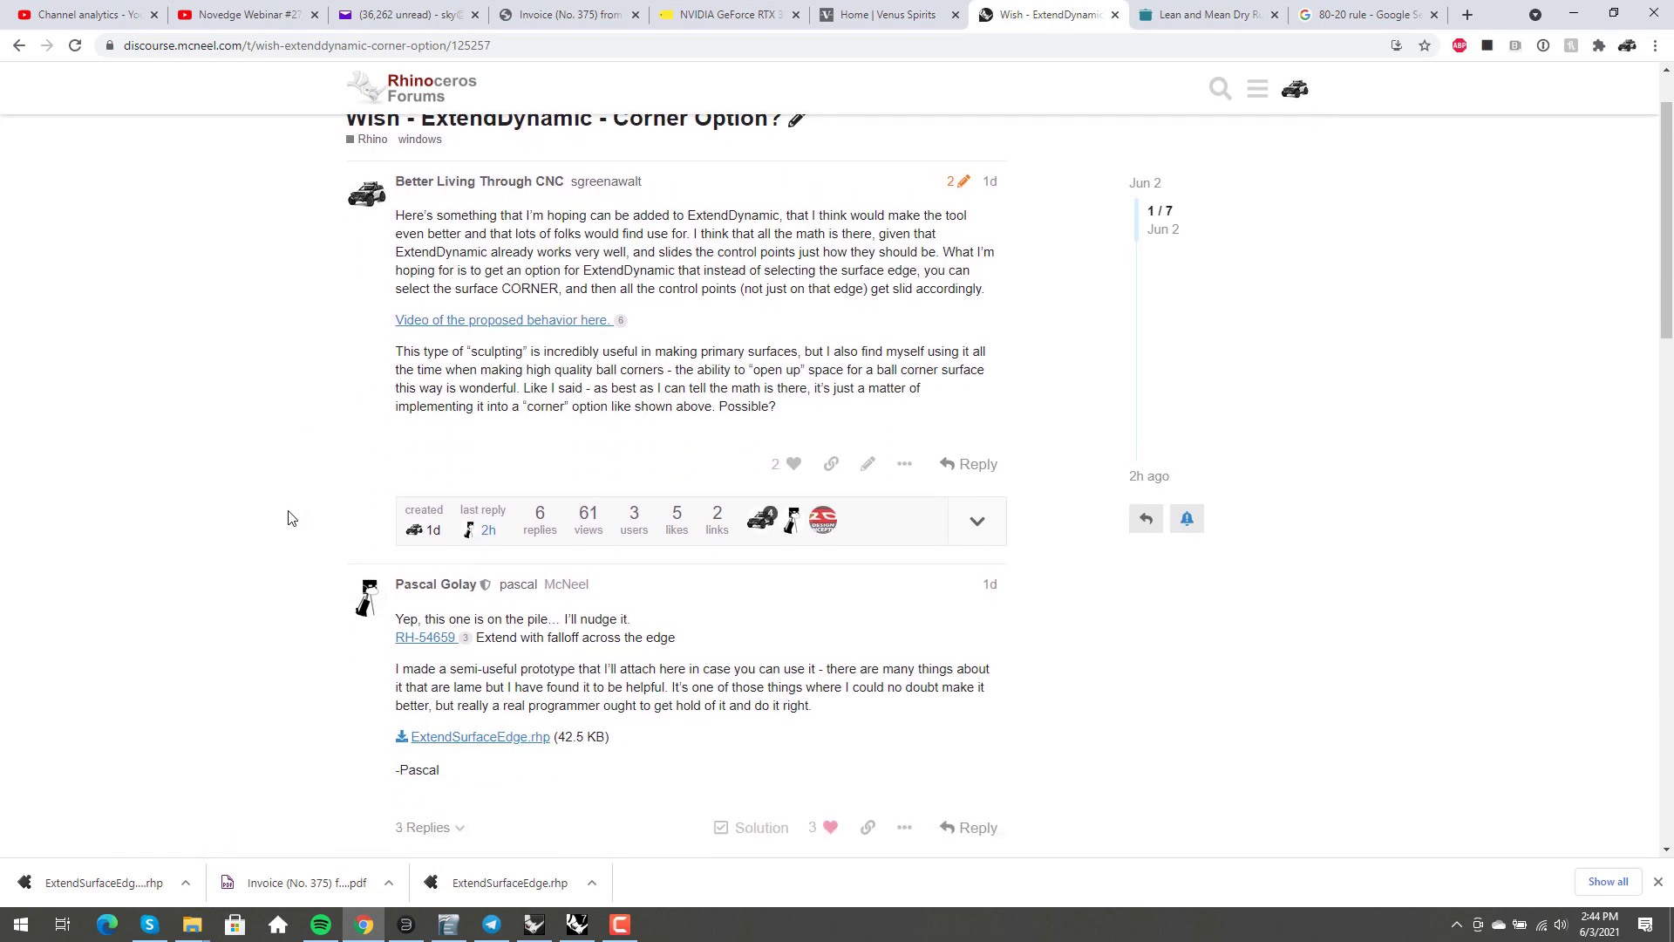
scroll(270, 549, "down", 3)
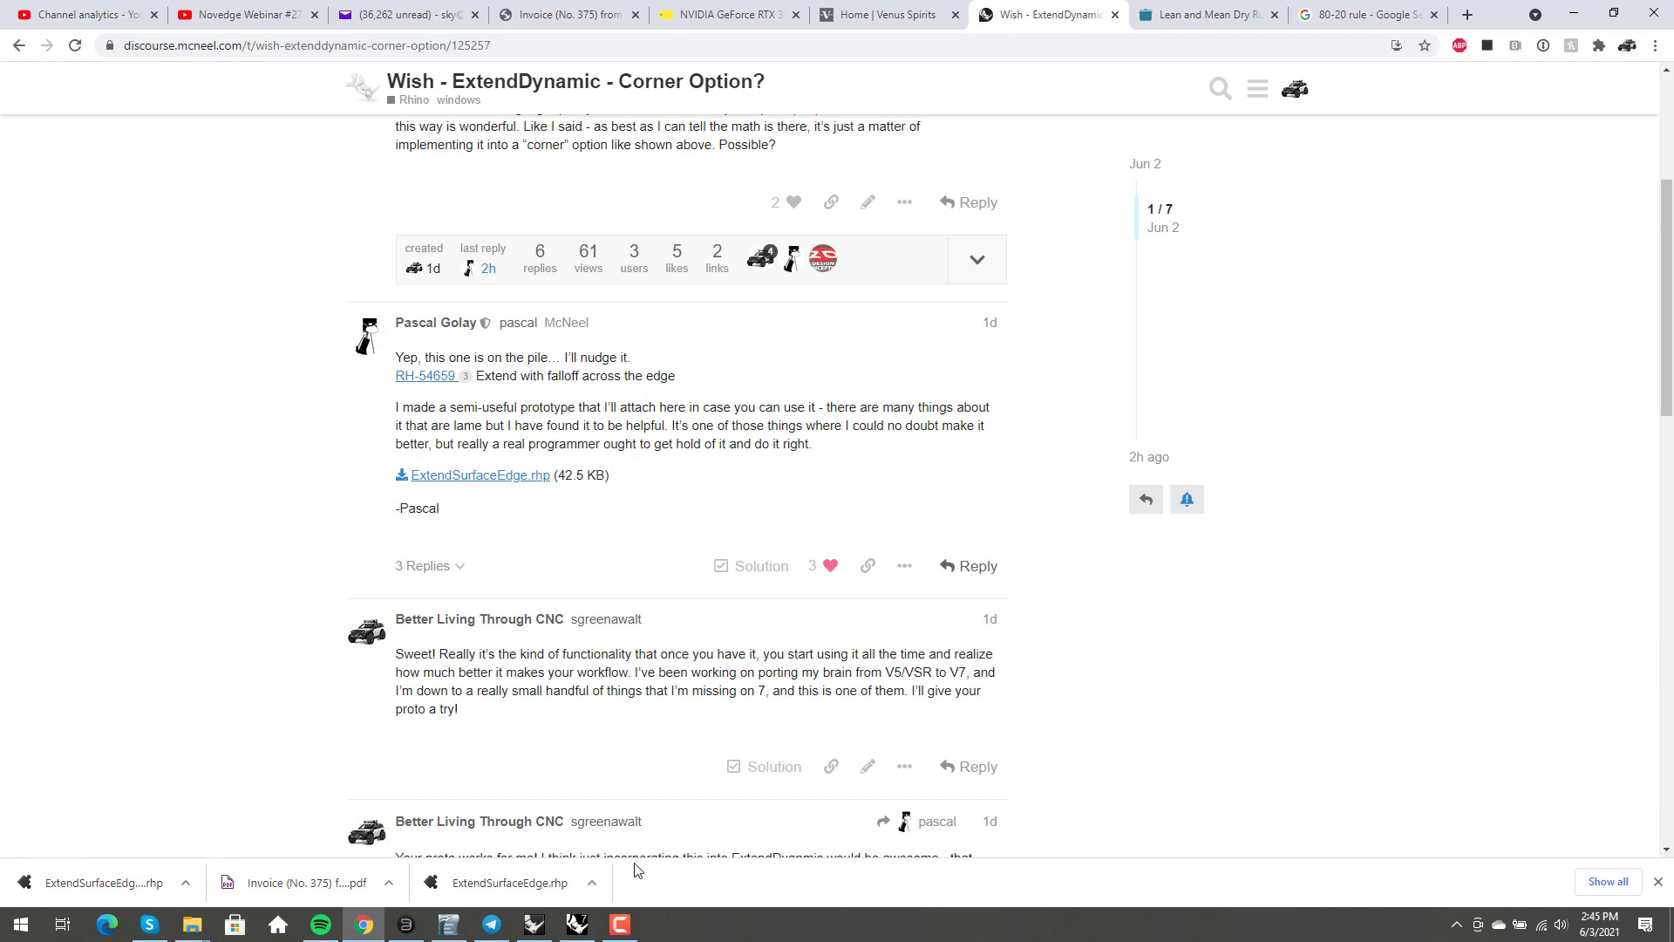
In Rhino 7, use ExtendSrf to lengthen the surface past its lower edge
left_click(576, 923)
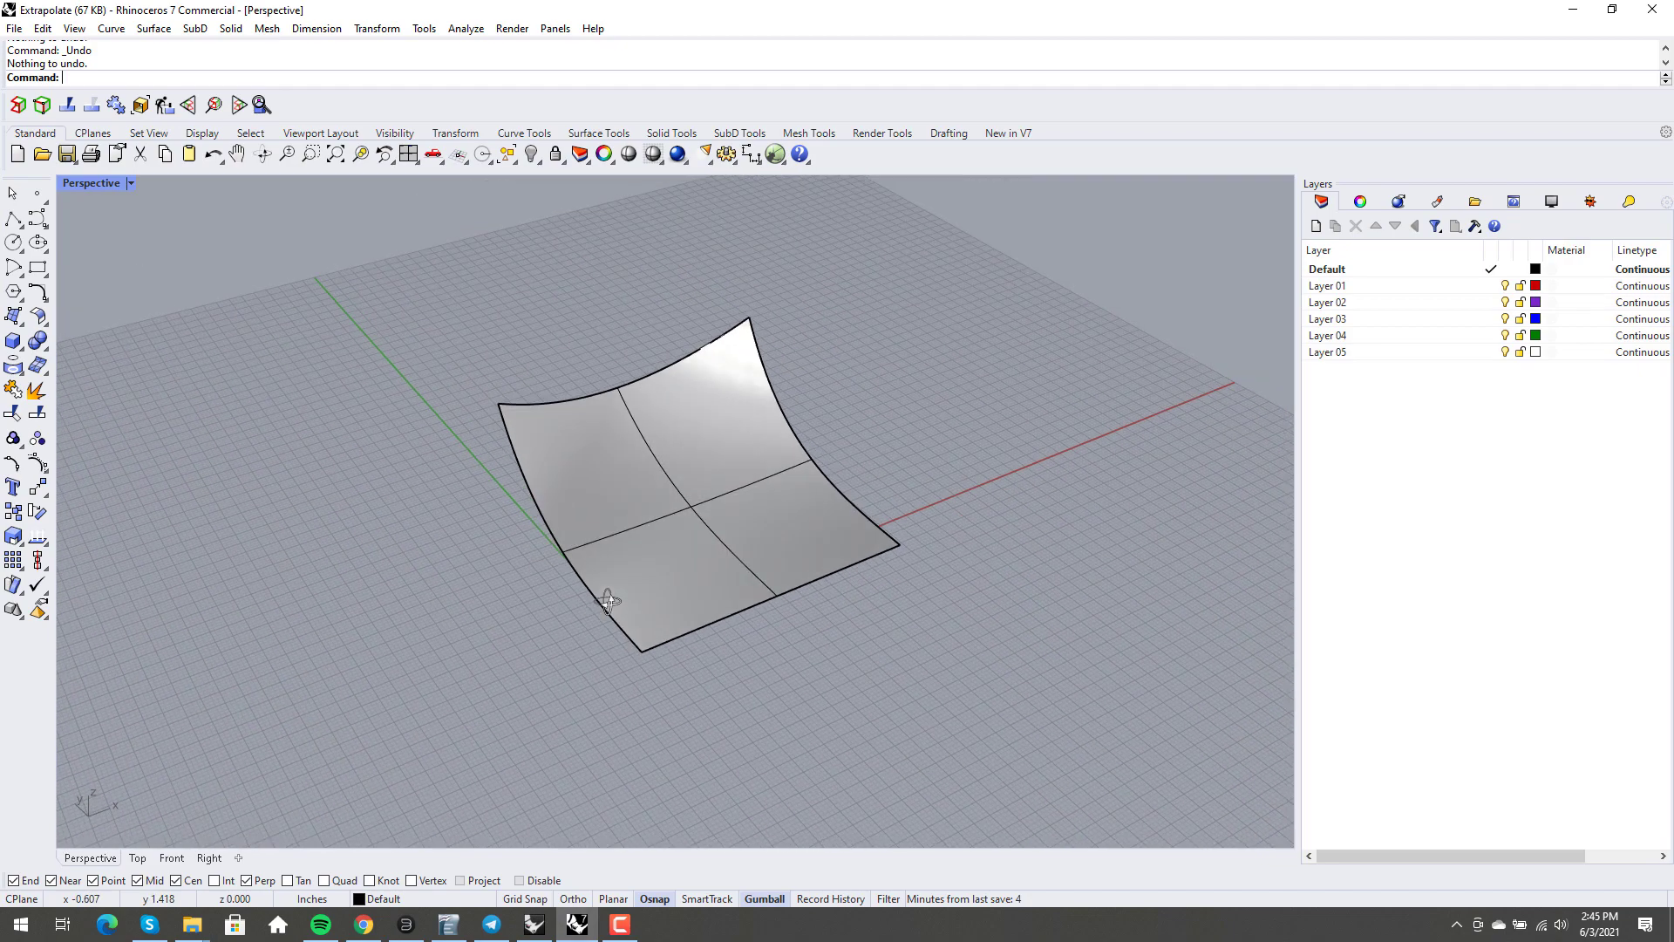
right_click_drag(699, 553, 723, 584)
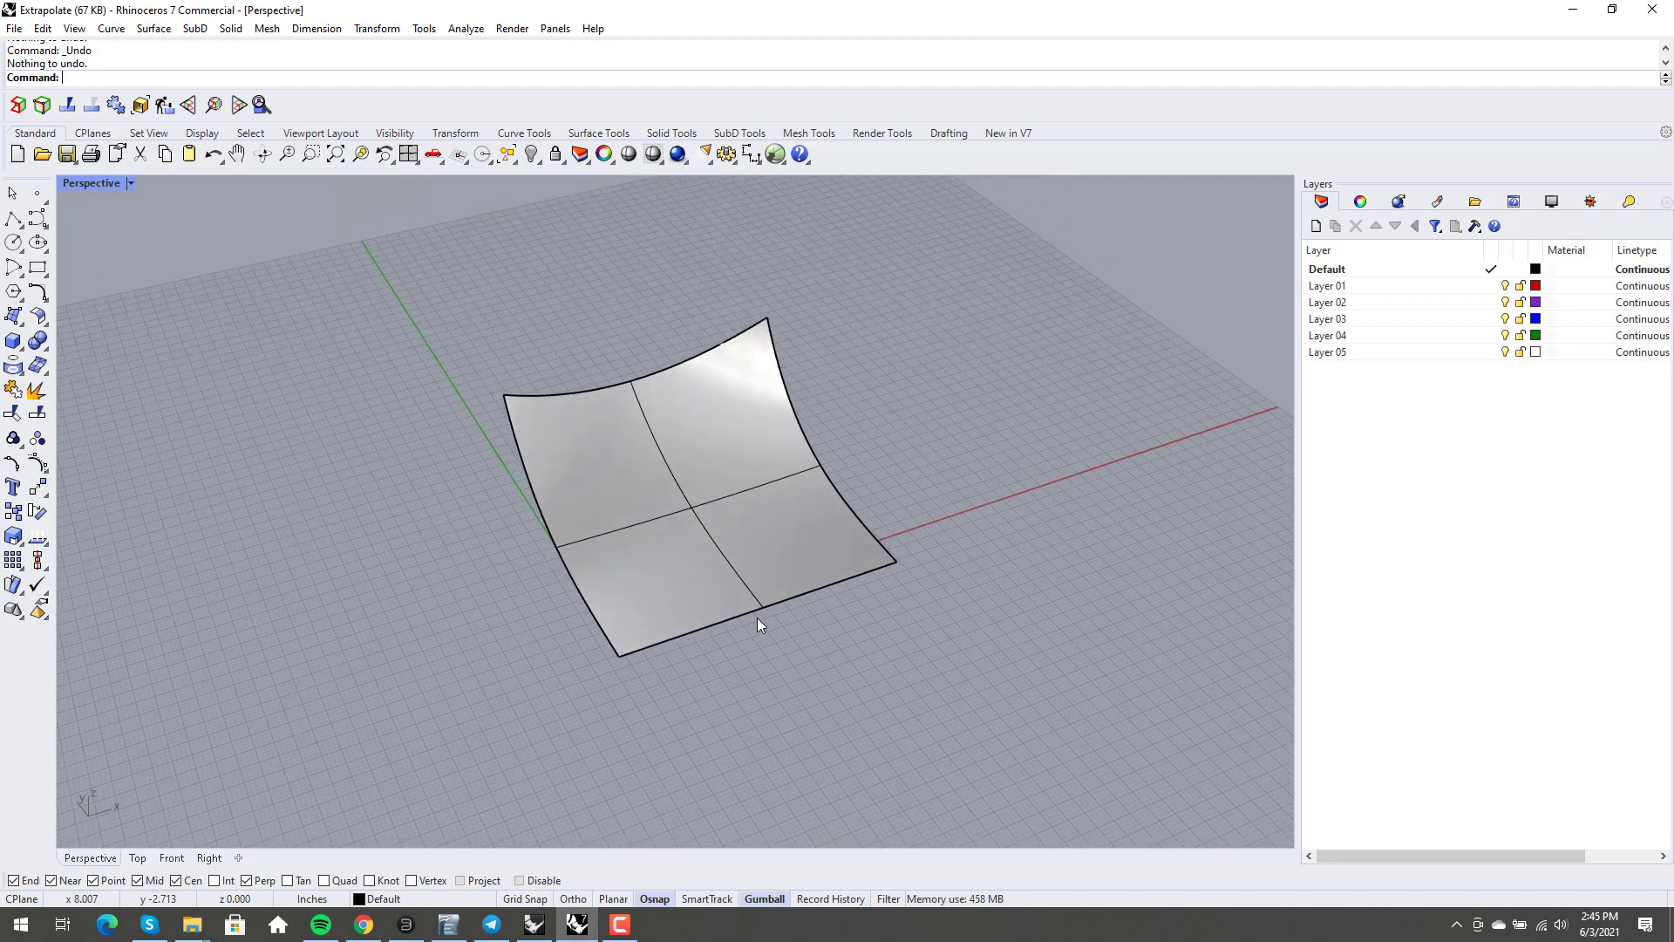
type("extendsrf")
key("Return")
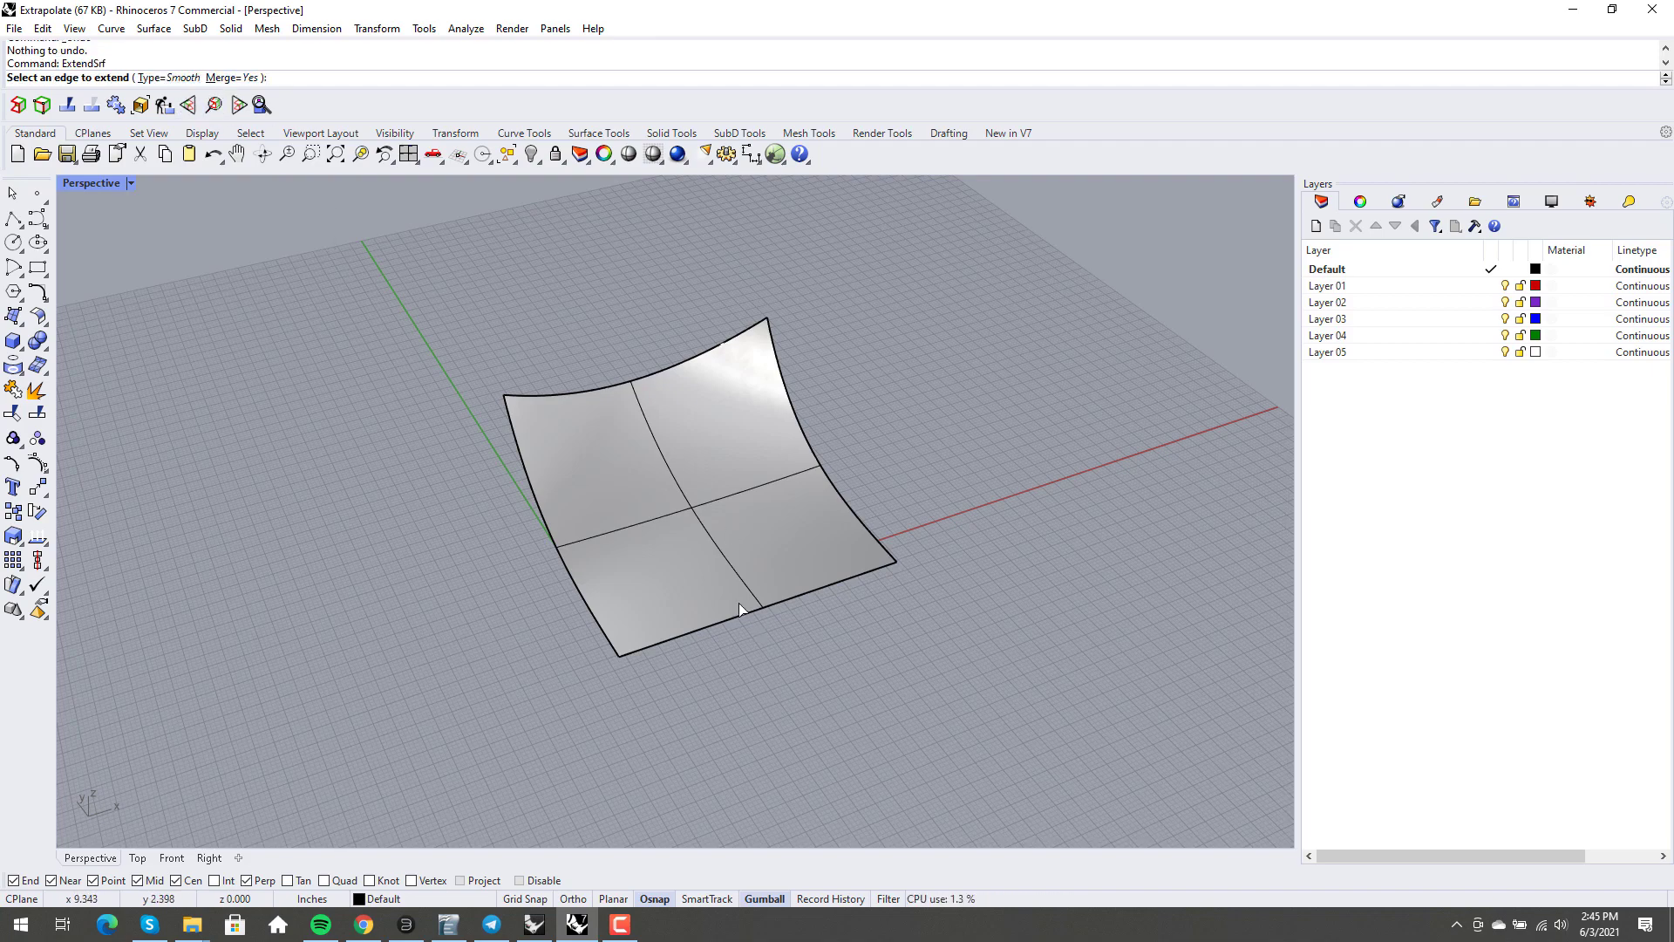
left_click(737, 615)
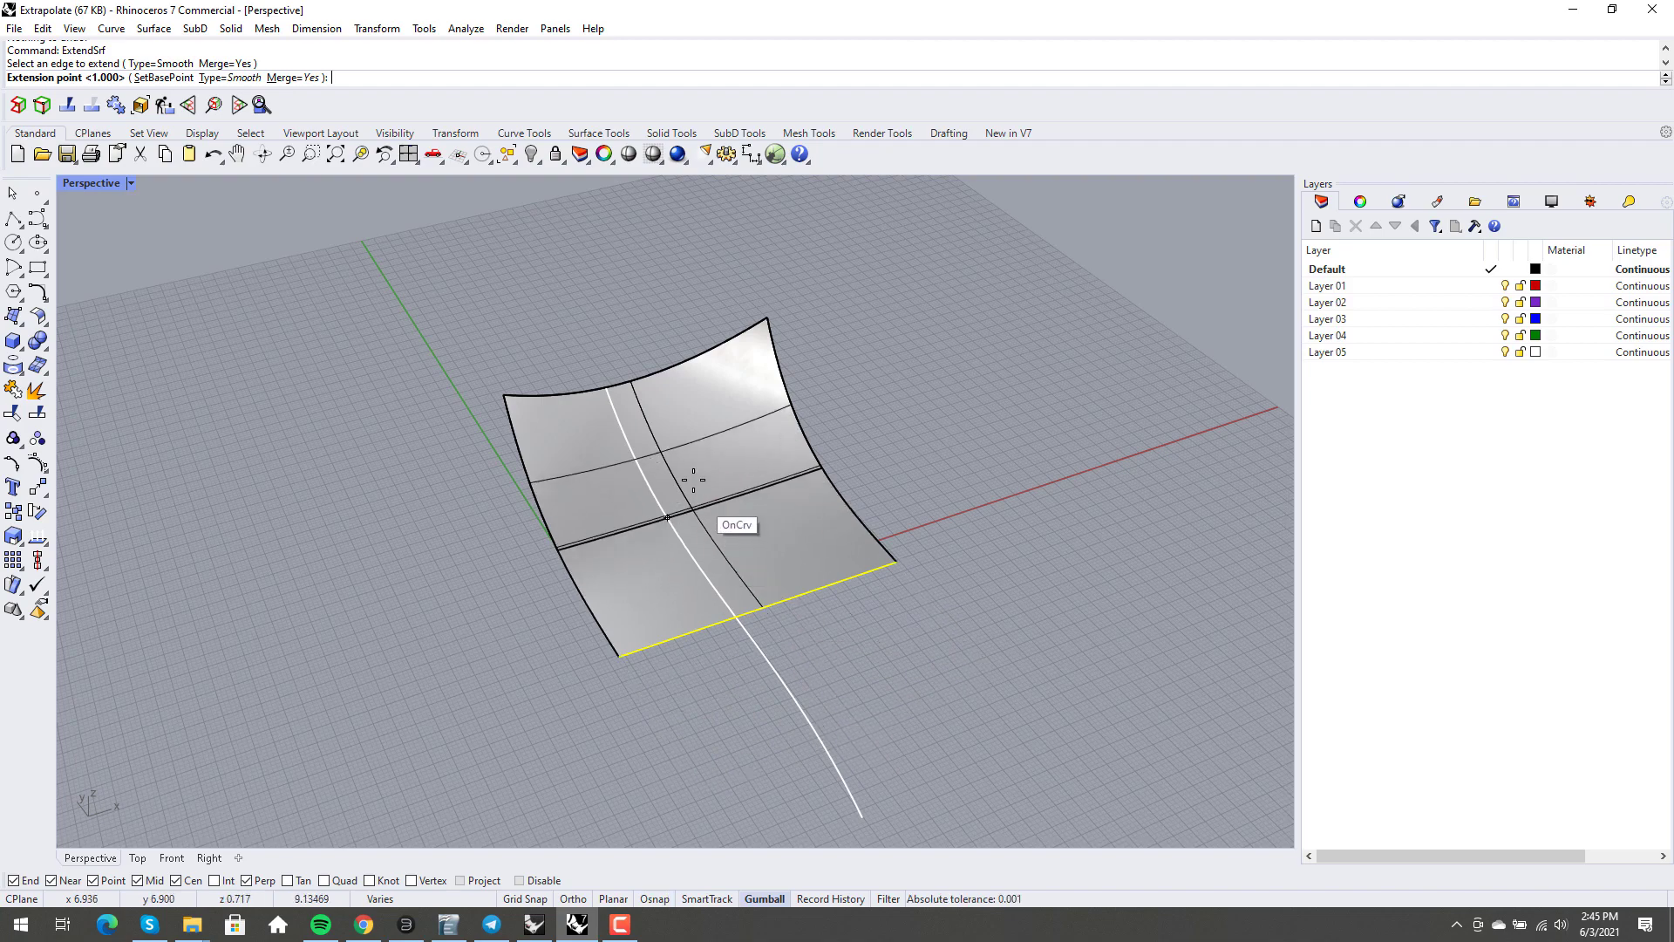
left_click(798, 659)
Repeat ExtendSrf to pull the right edge inward, narrowing the surface
right_click(893, 532)
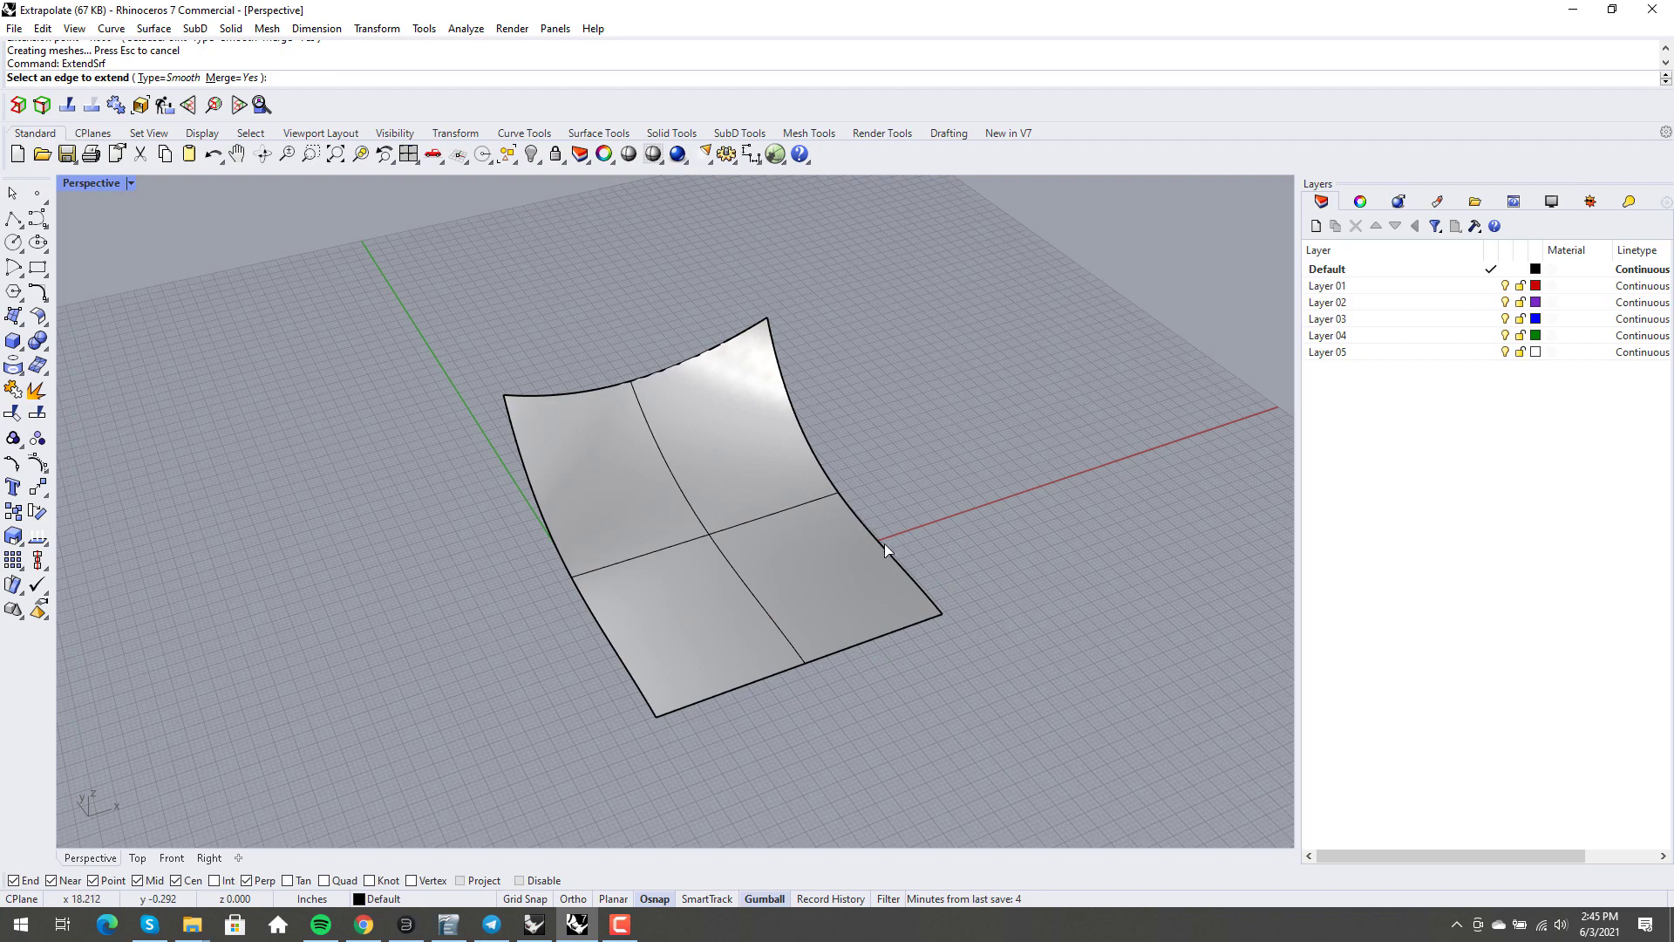
left_click(885, 542)
left_click(777, 574)
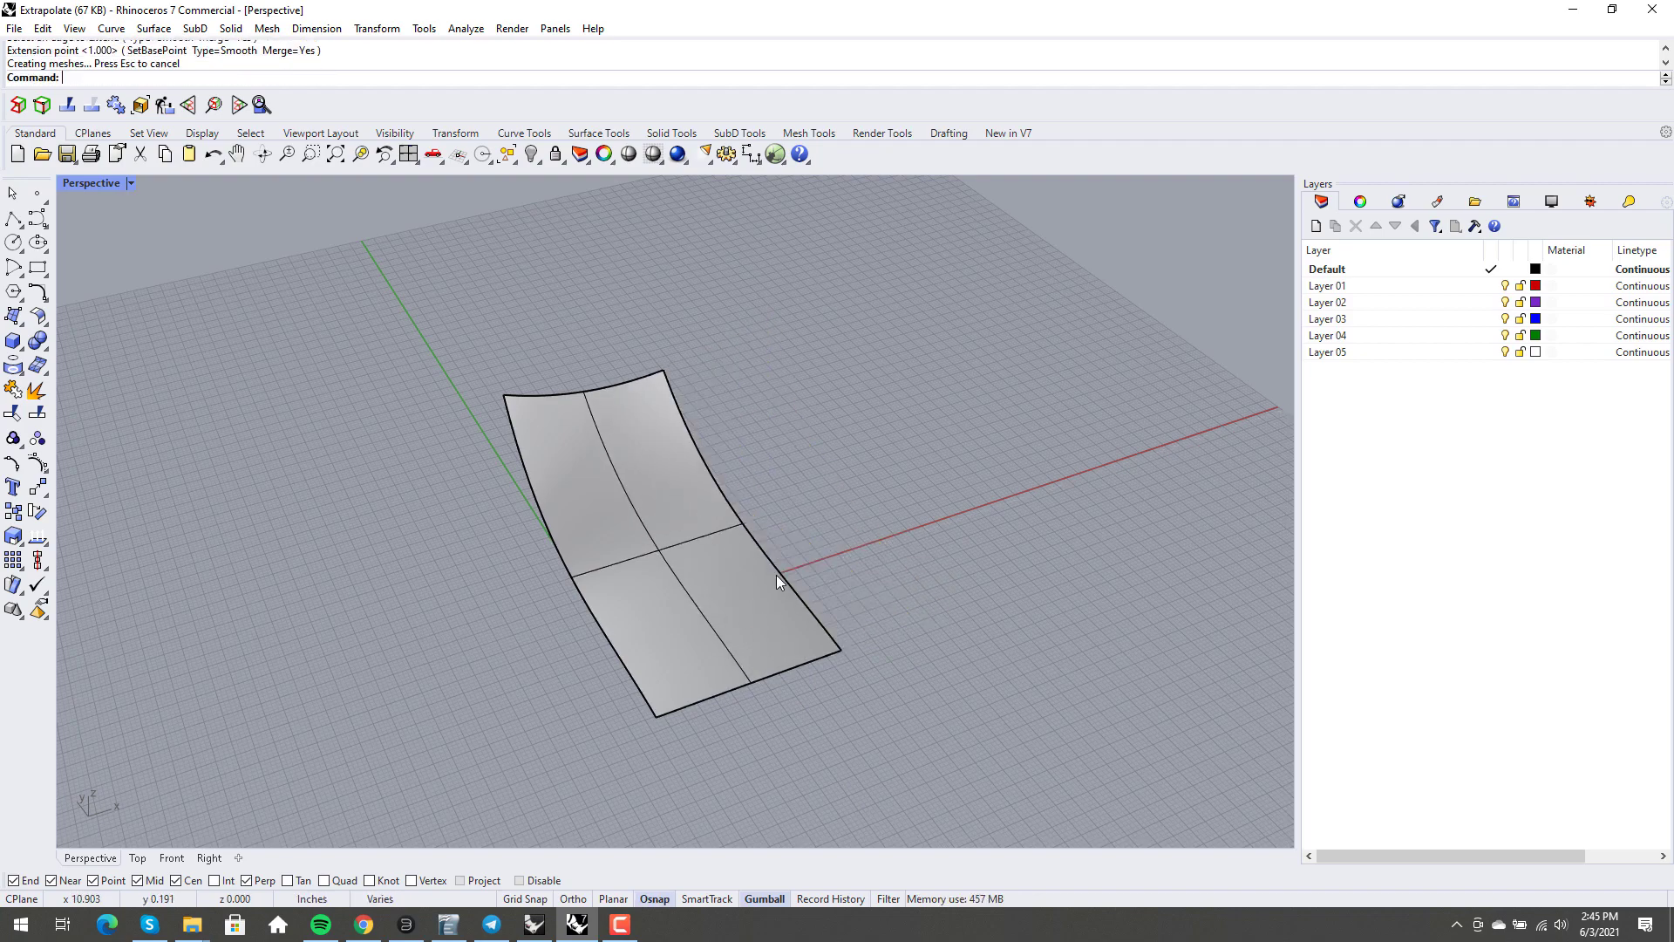
scroll(807, 580, "down", 4)
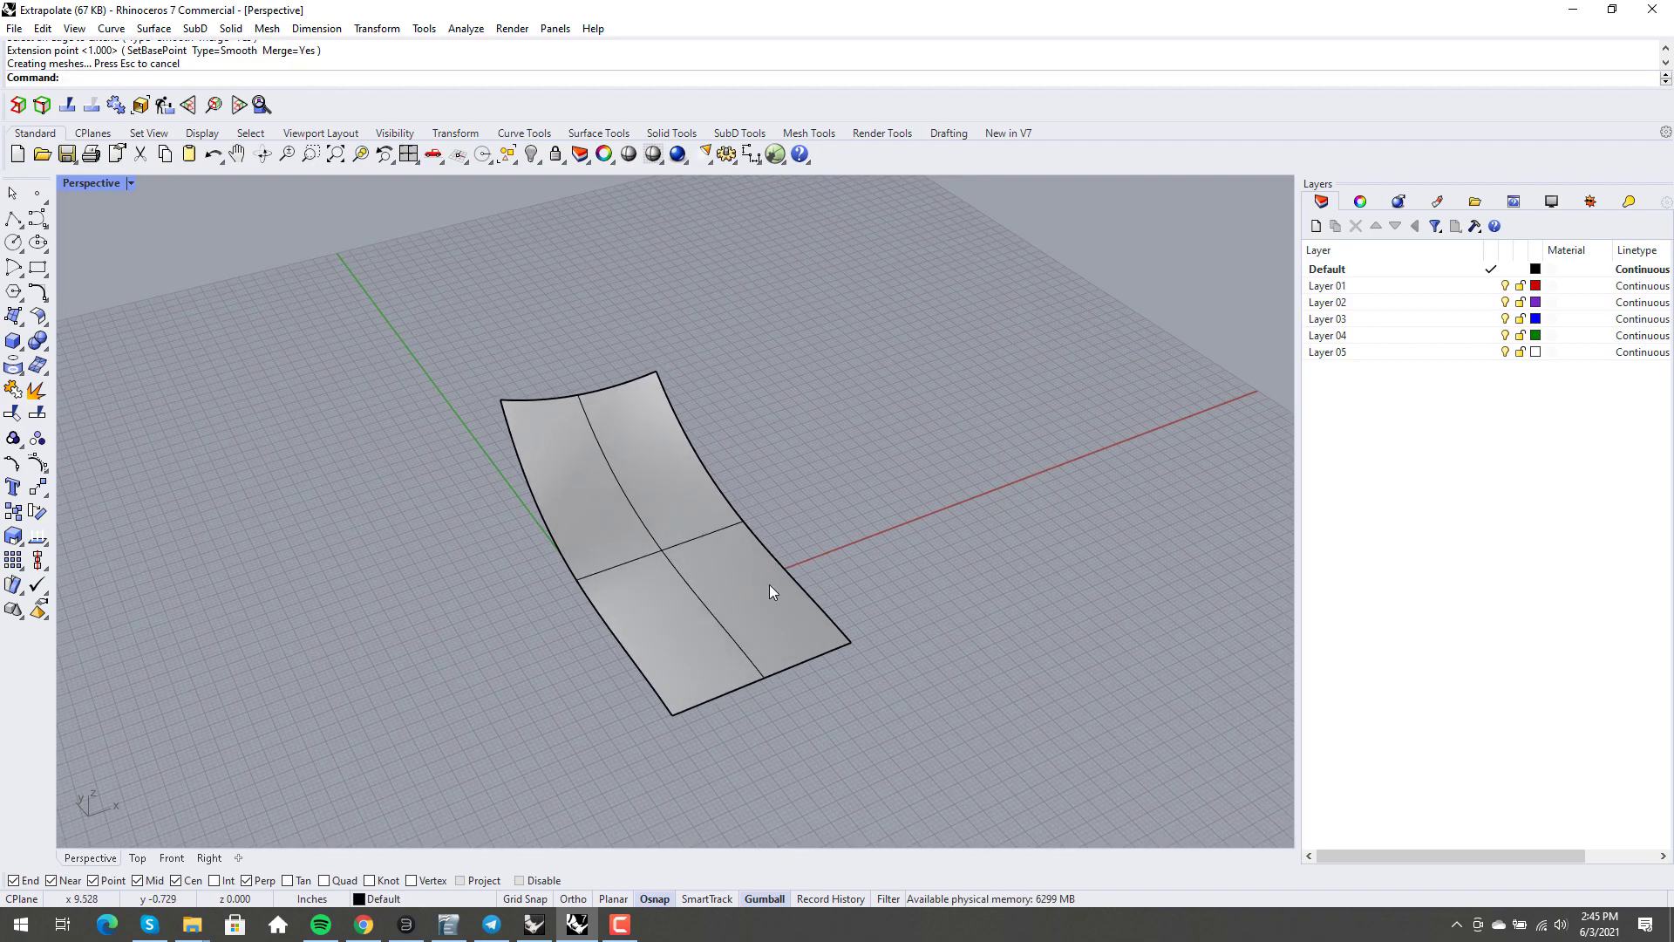
scroll(807, 594, "up", 4)
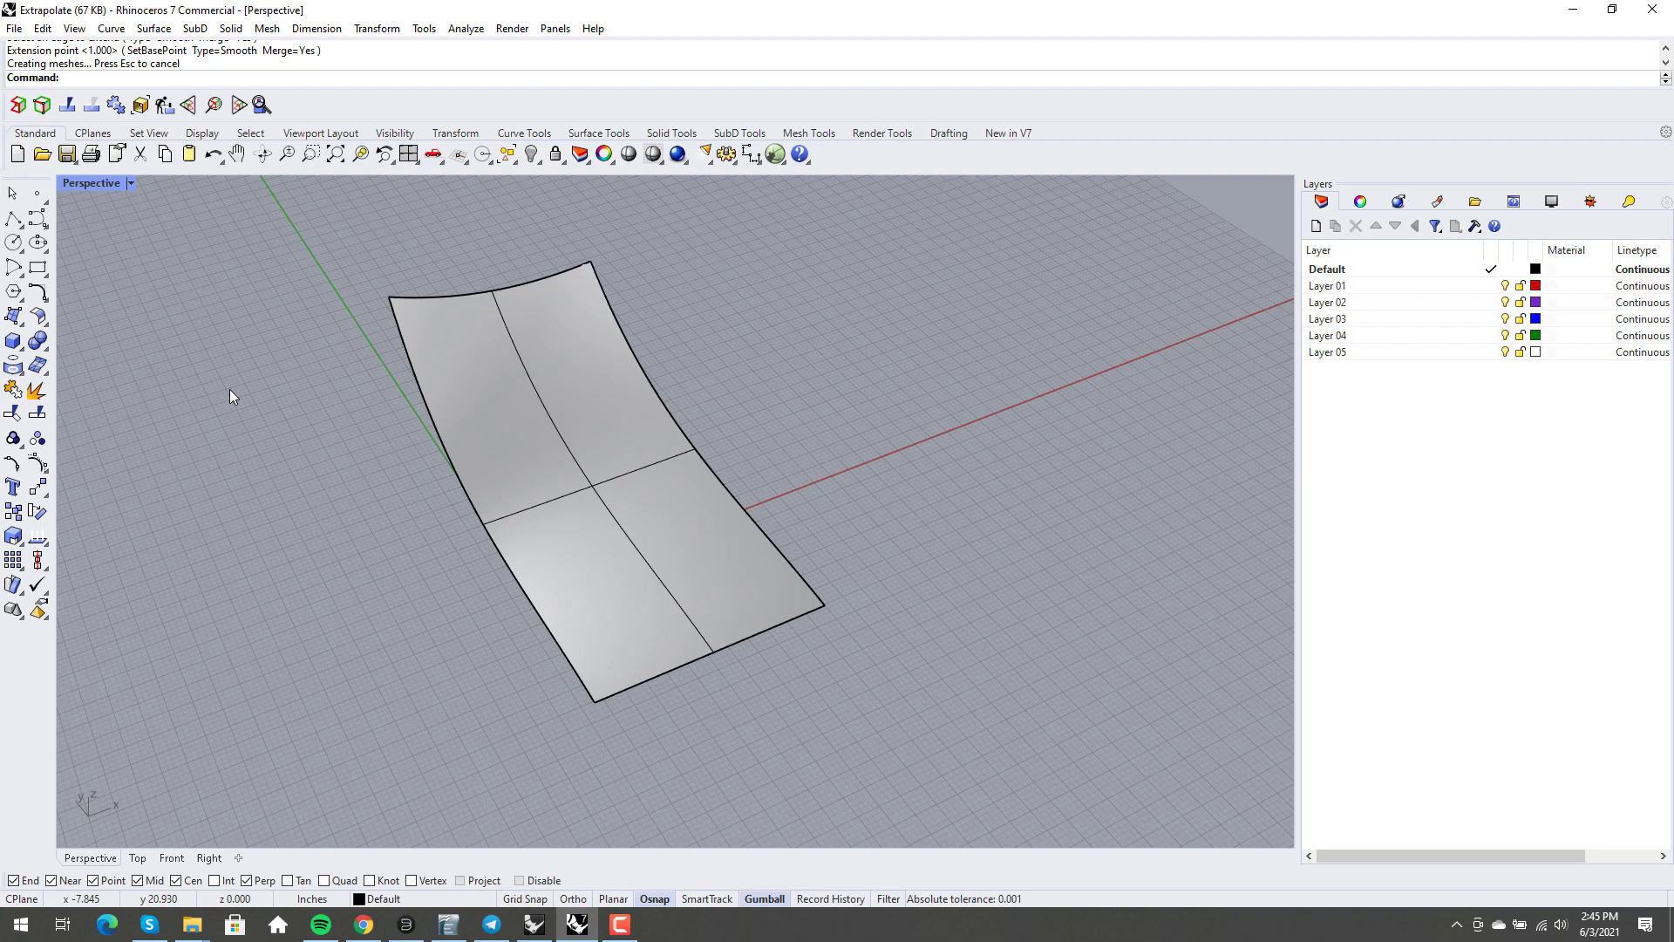
Extend the surface's bottom edge with the plug-in's ExtendEdge command
key("Up")
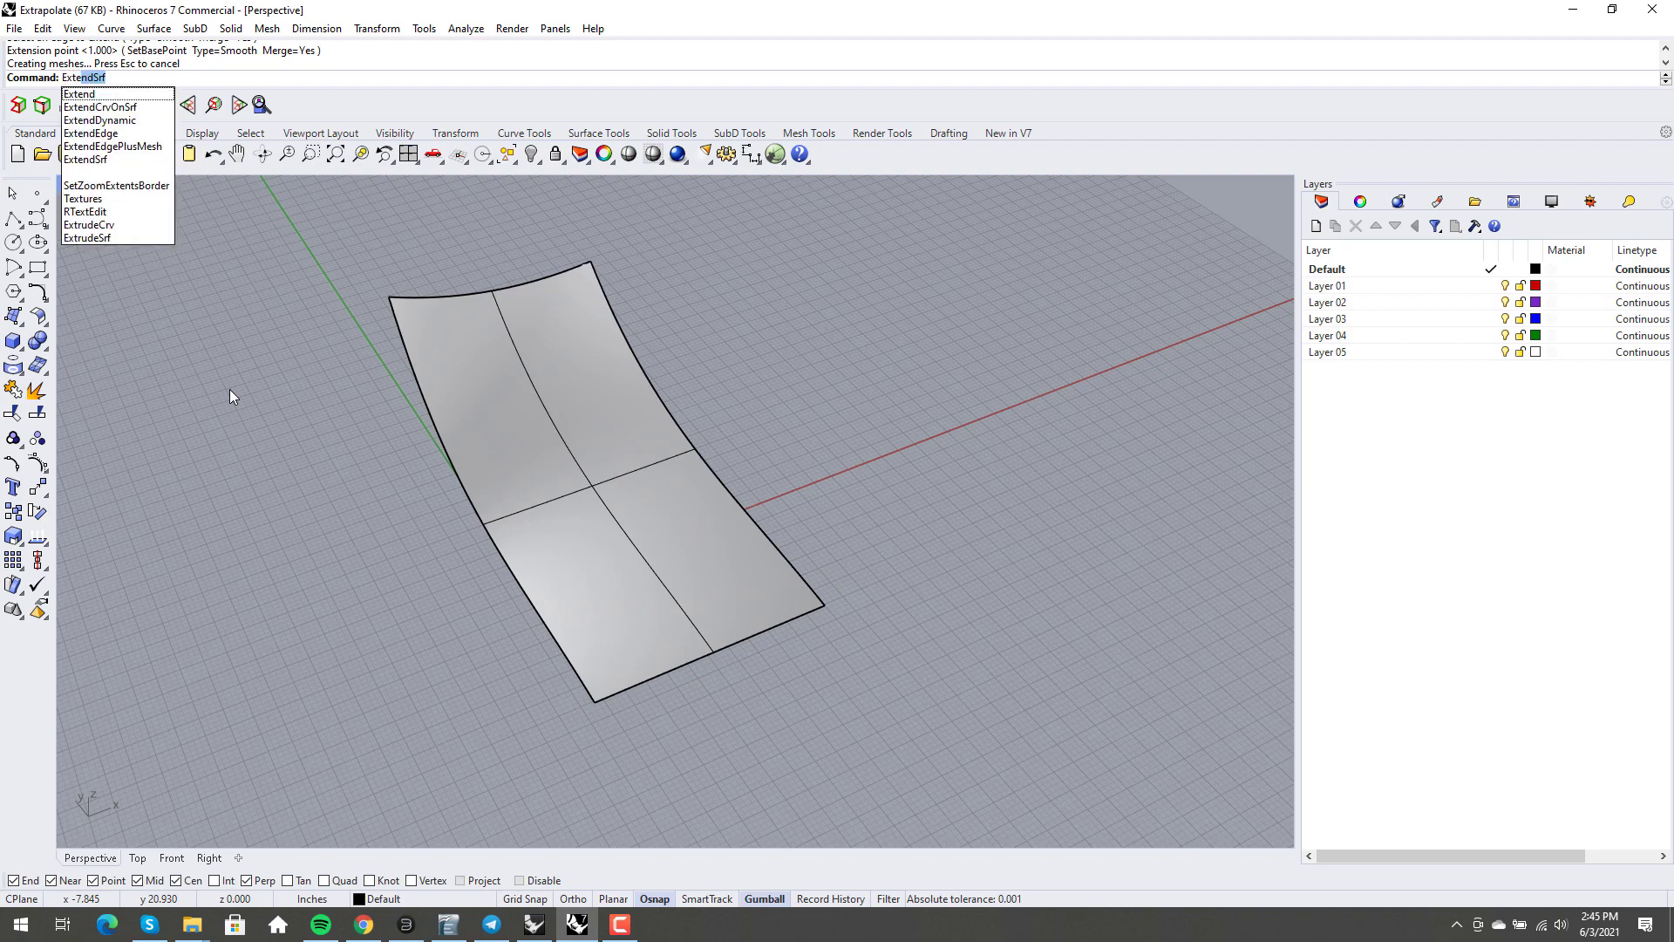
left_click(114, 135)
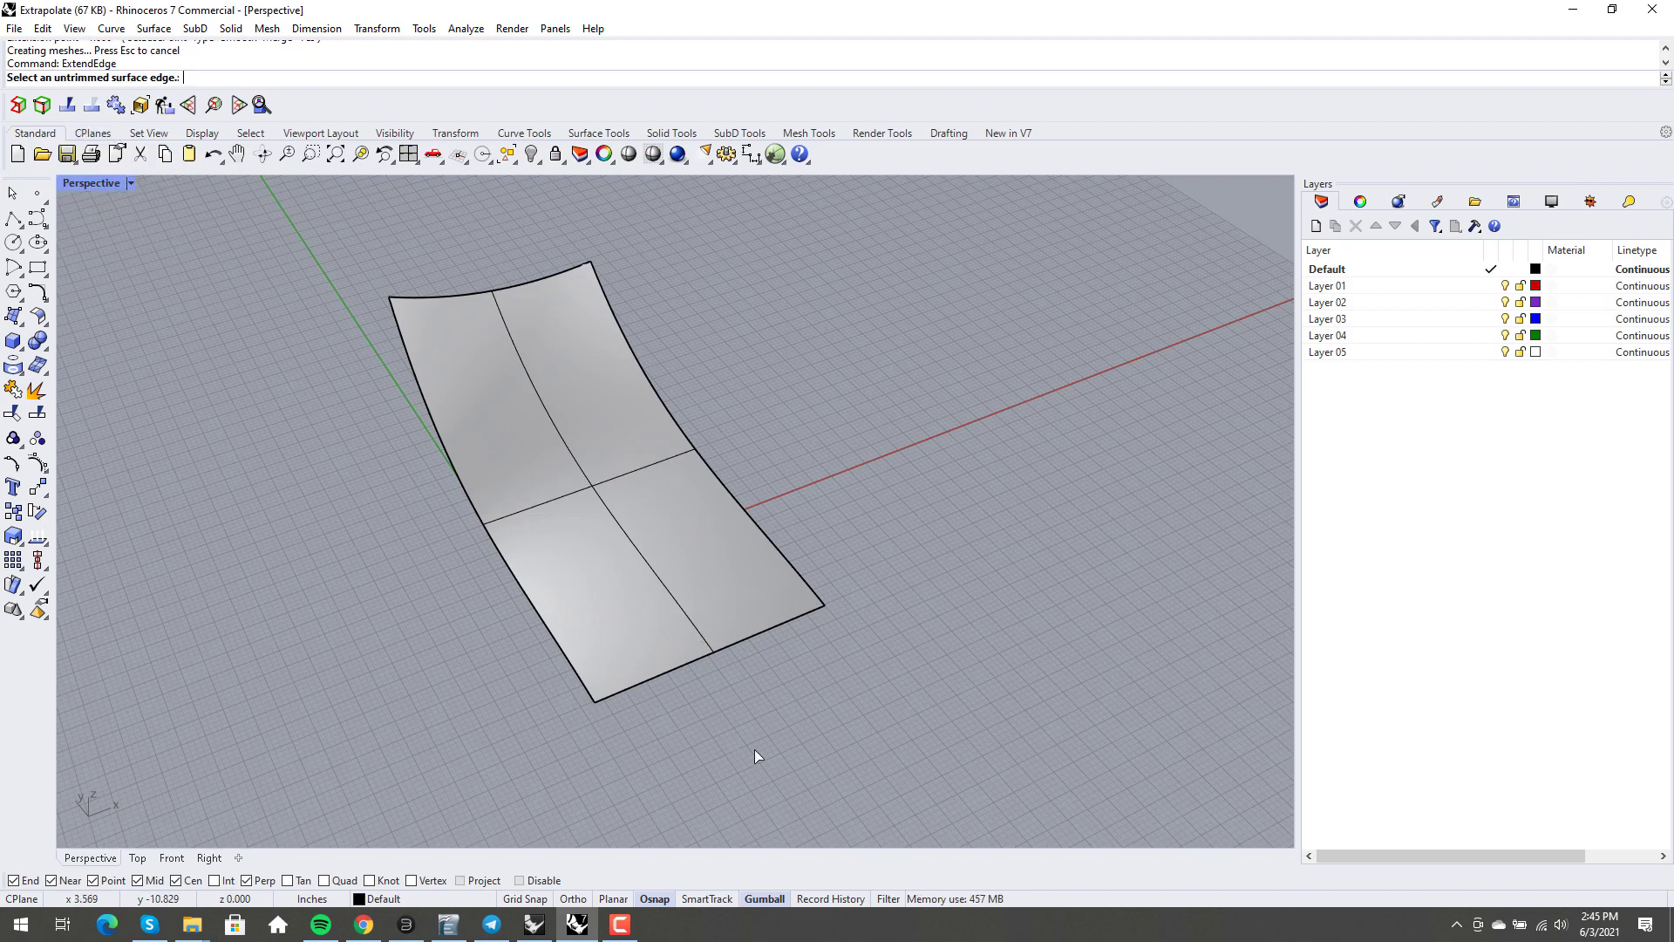
left_click(810, 615)
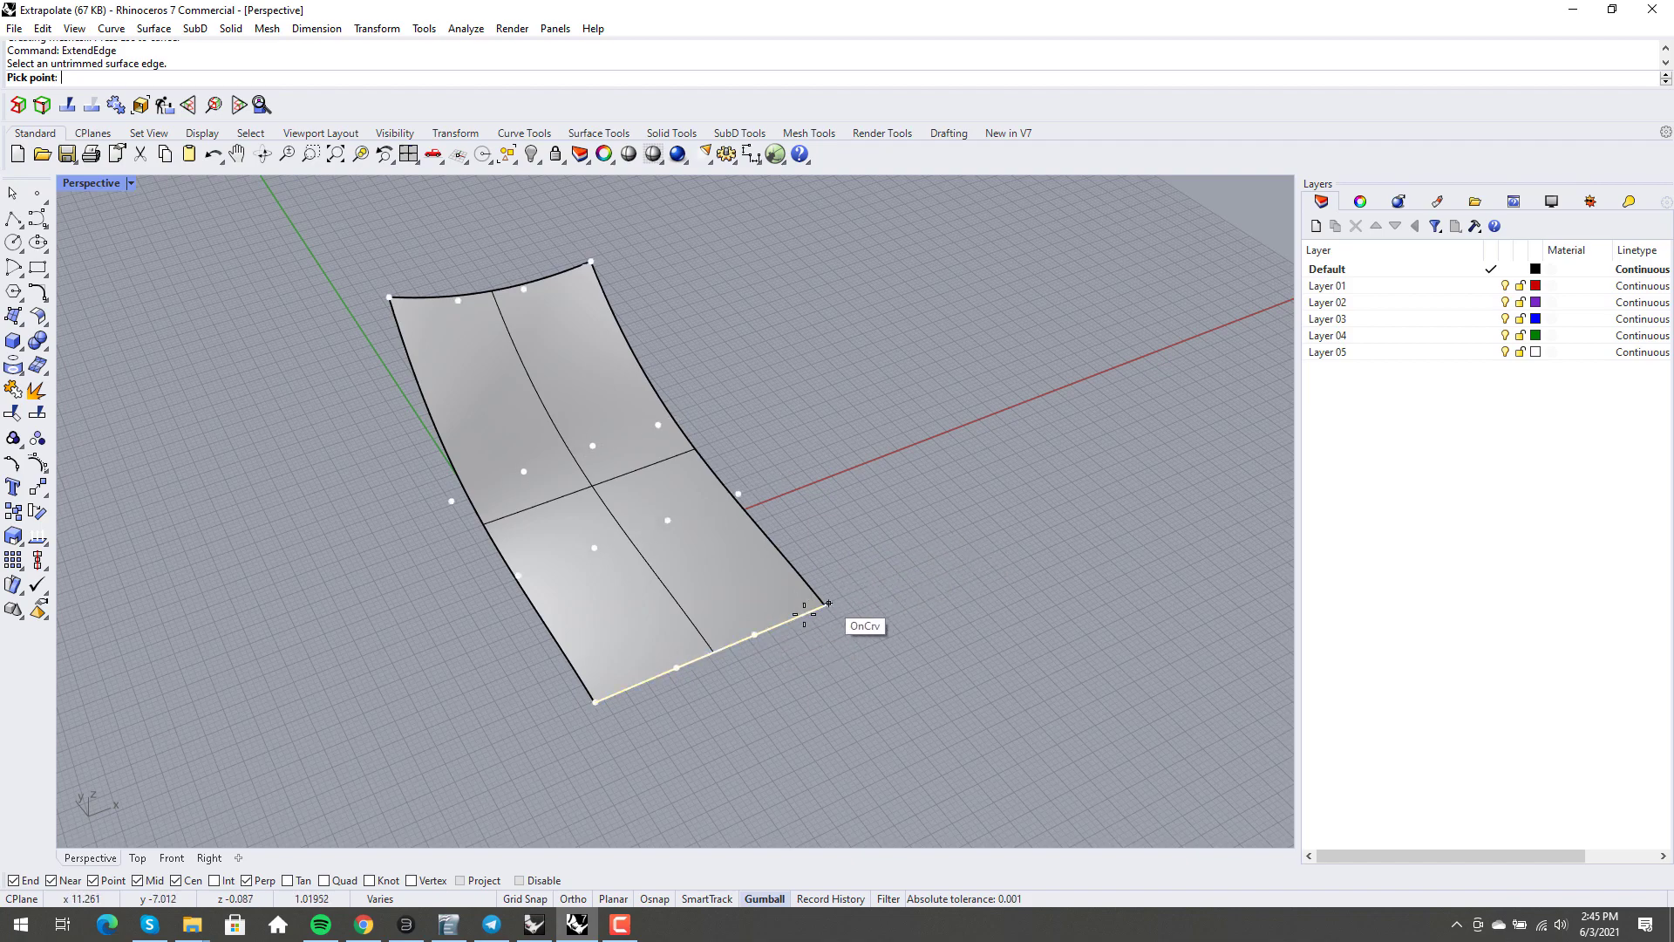
left_click(780, 623)
right_click_drag(840, 688, 803, 691)
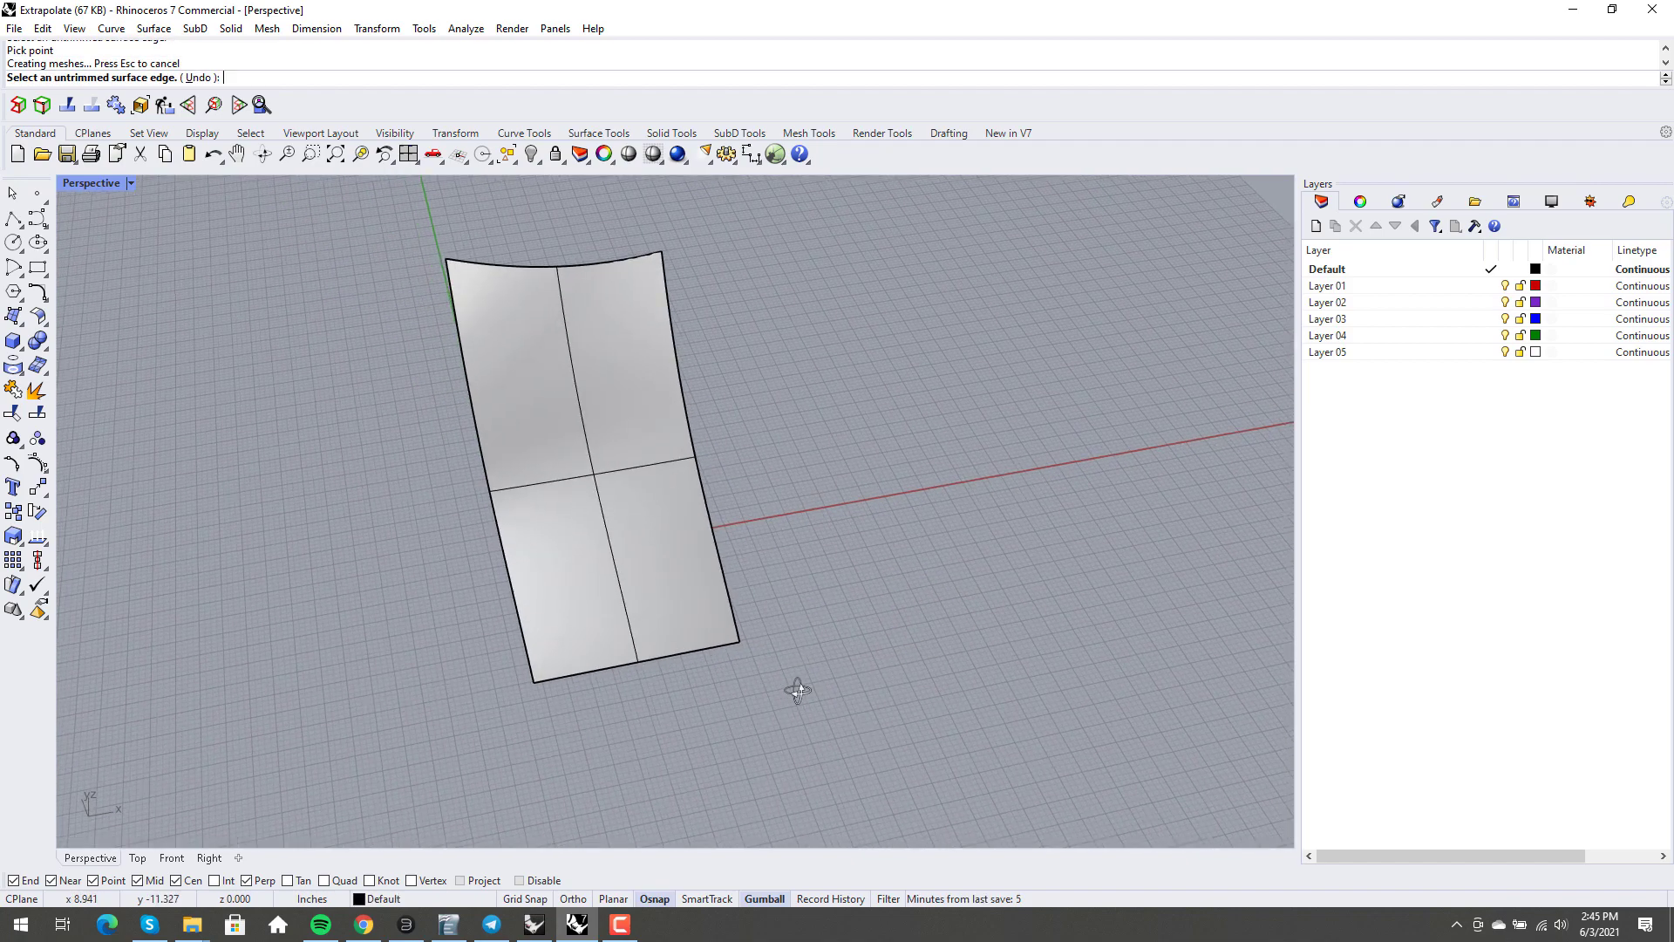
Extend the right edge the same way, then end the command
left_click(665, 275)
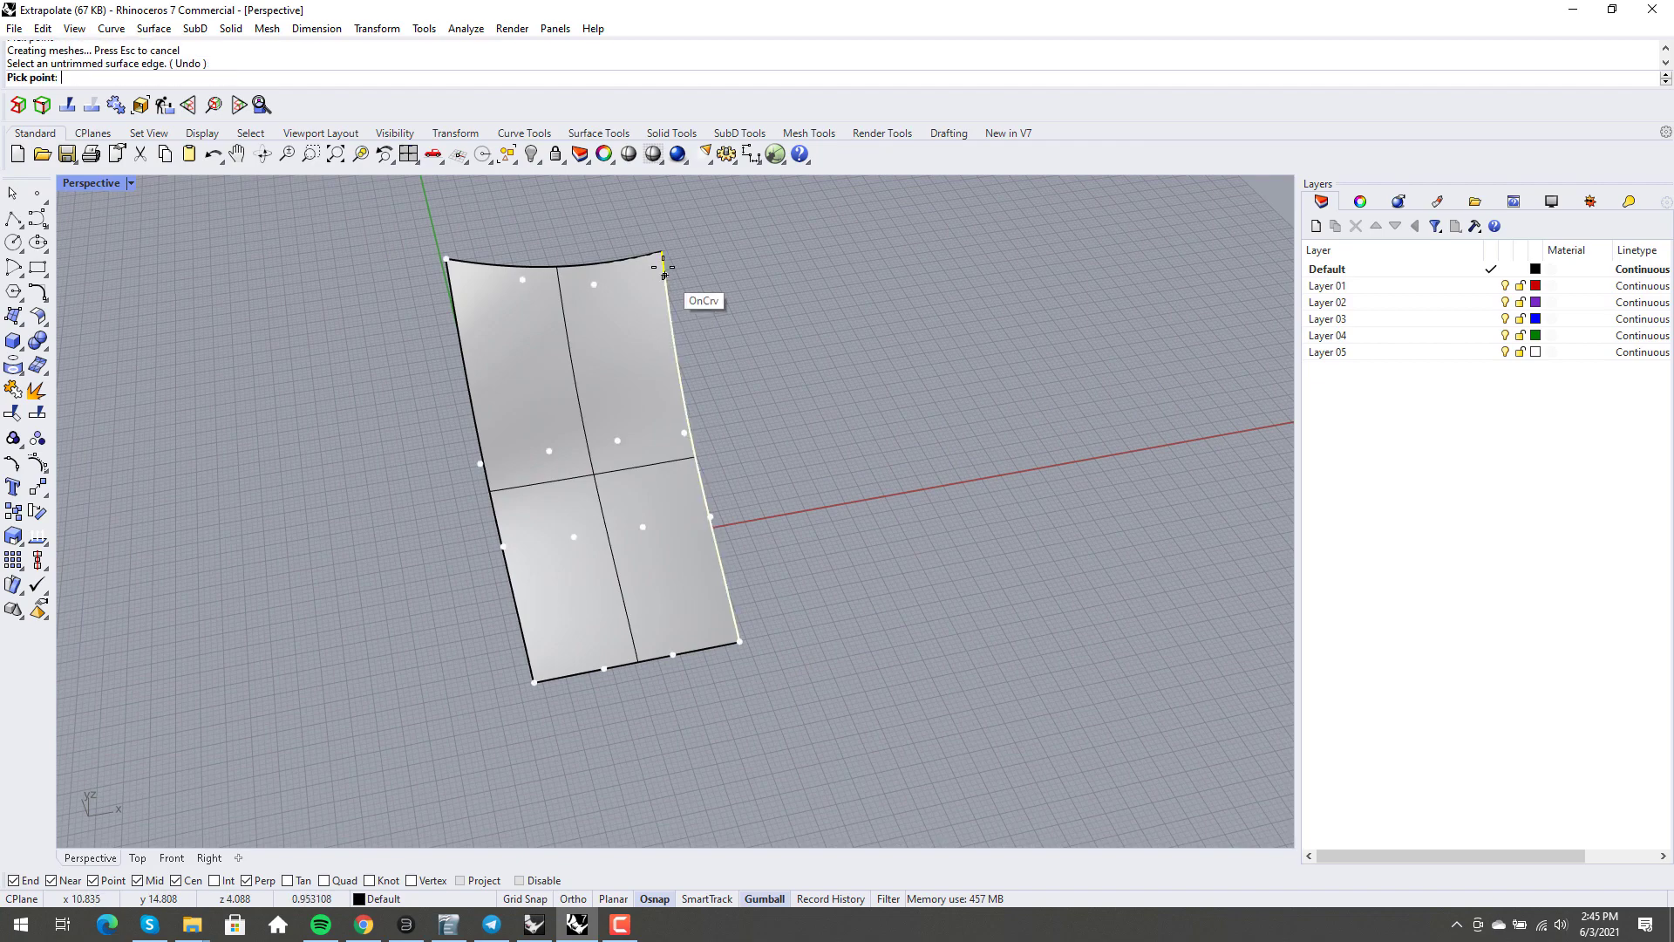
left_click(673, 332)
right_click_drag(538, 539, 567, 609)
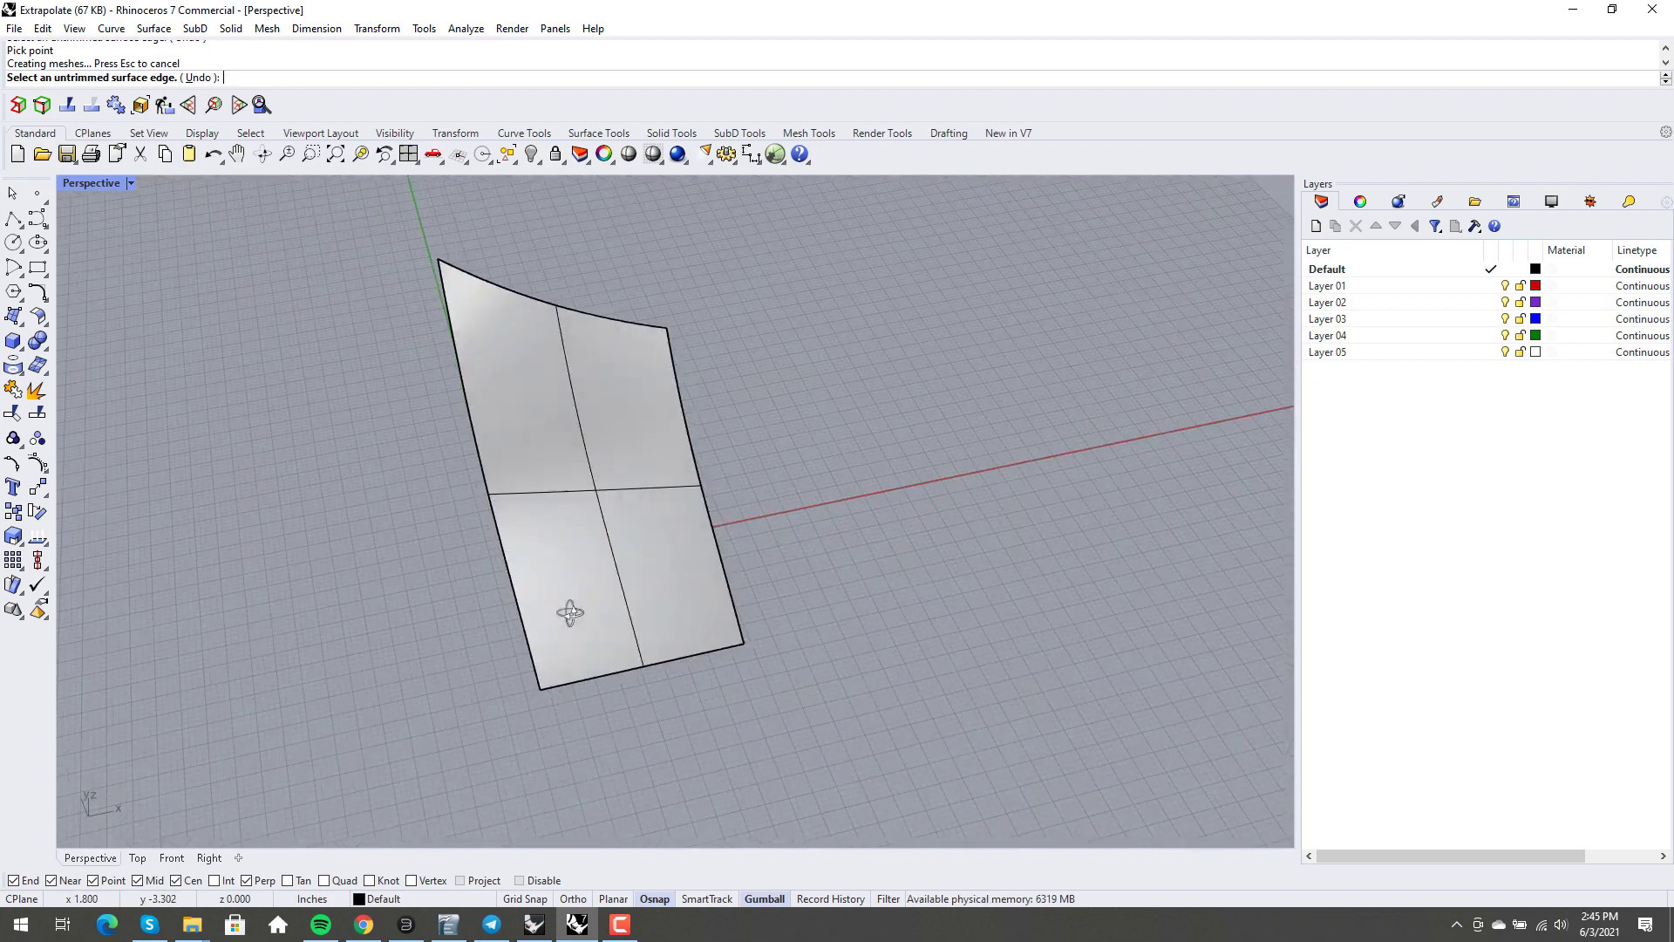
key("Escape")
Turn on the extended surface's control points with F10 and inspect them
left_click(572, 614)
key("F10")
right_click_drag(655, 656, 631, 684)
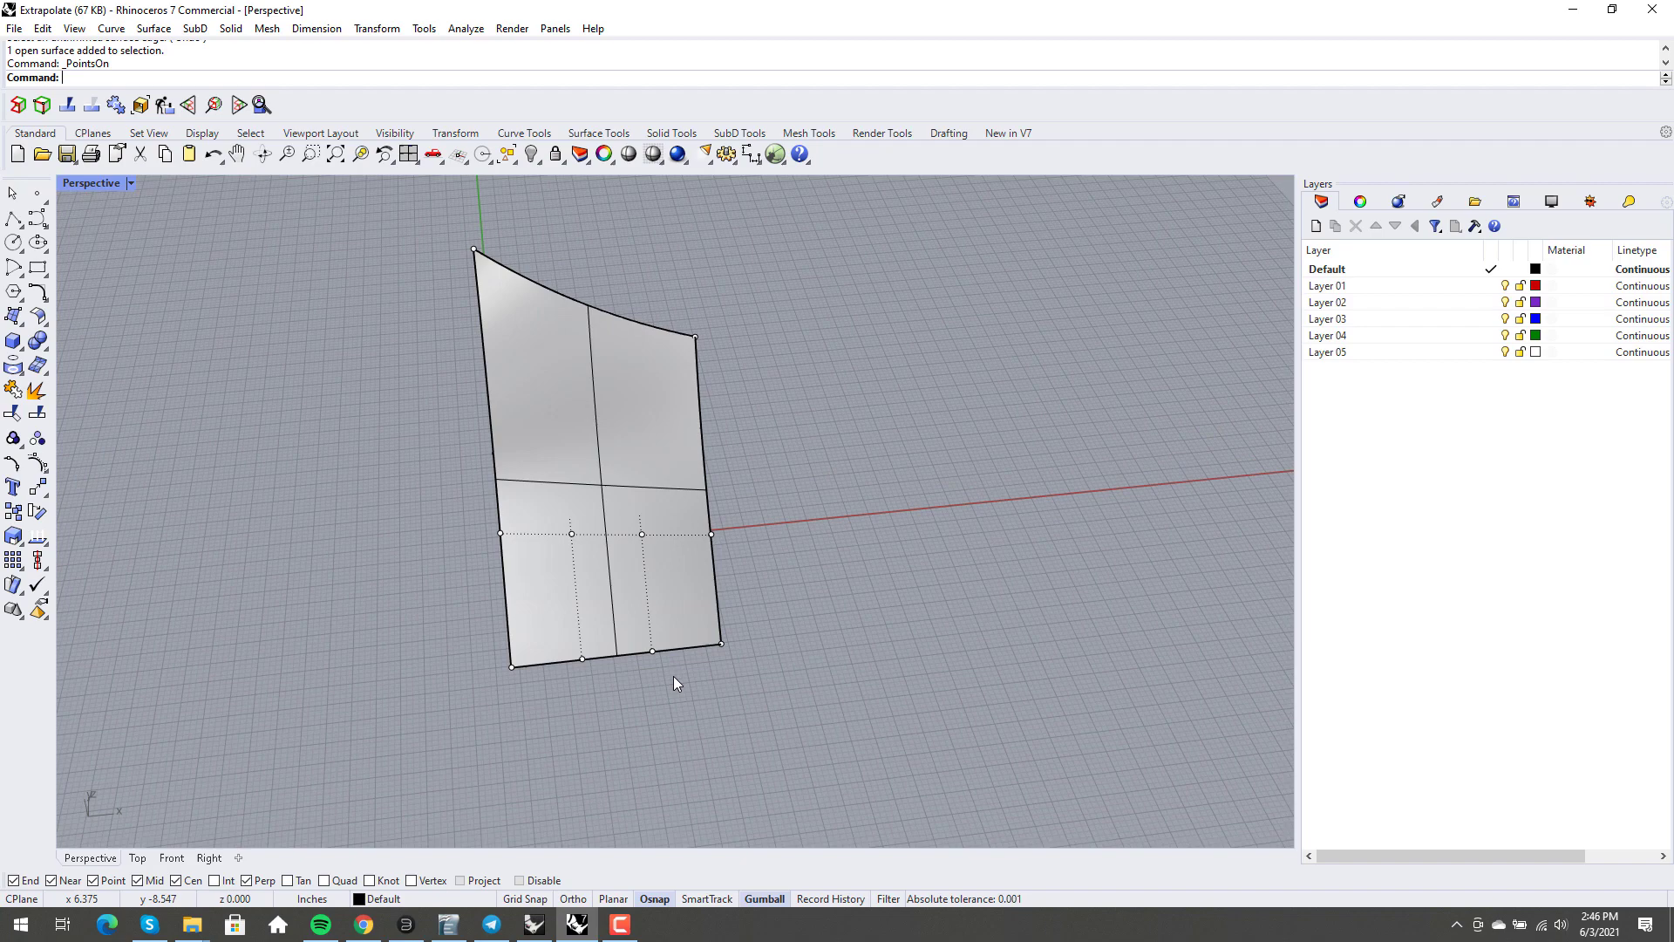
right_click_drag(683, 694, 695, 684)
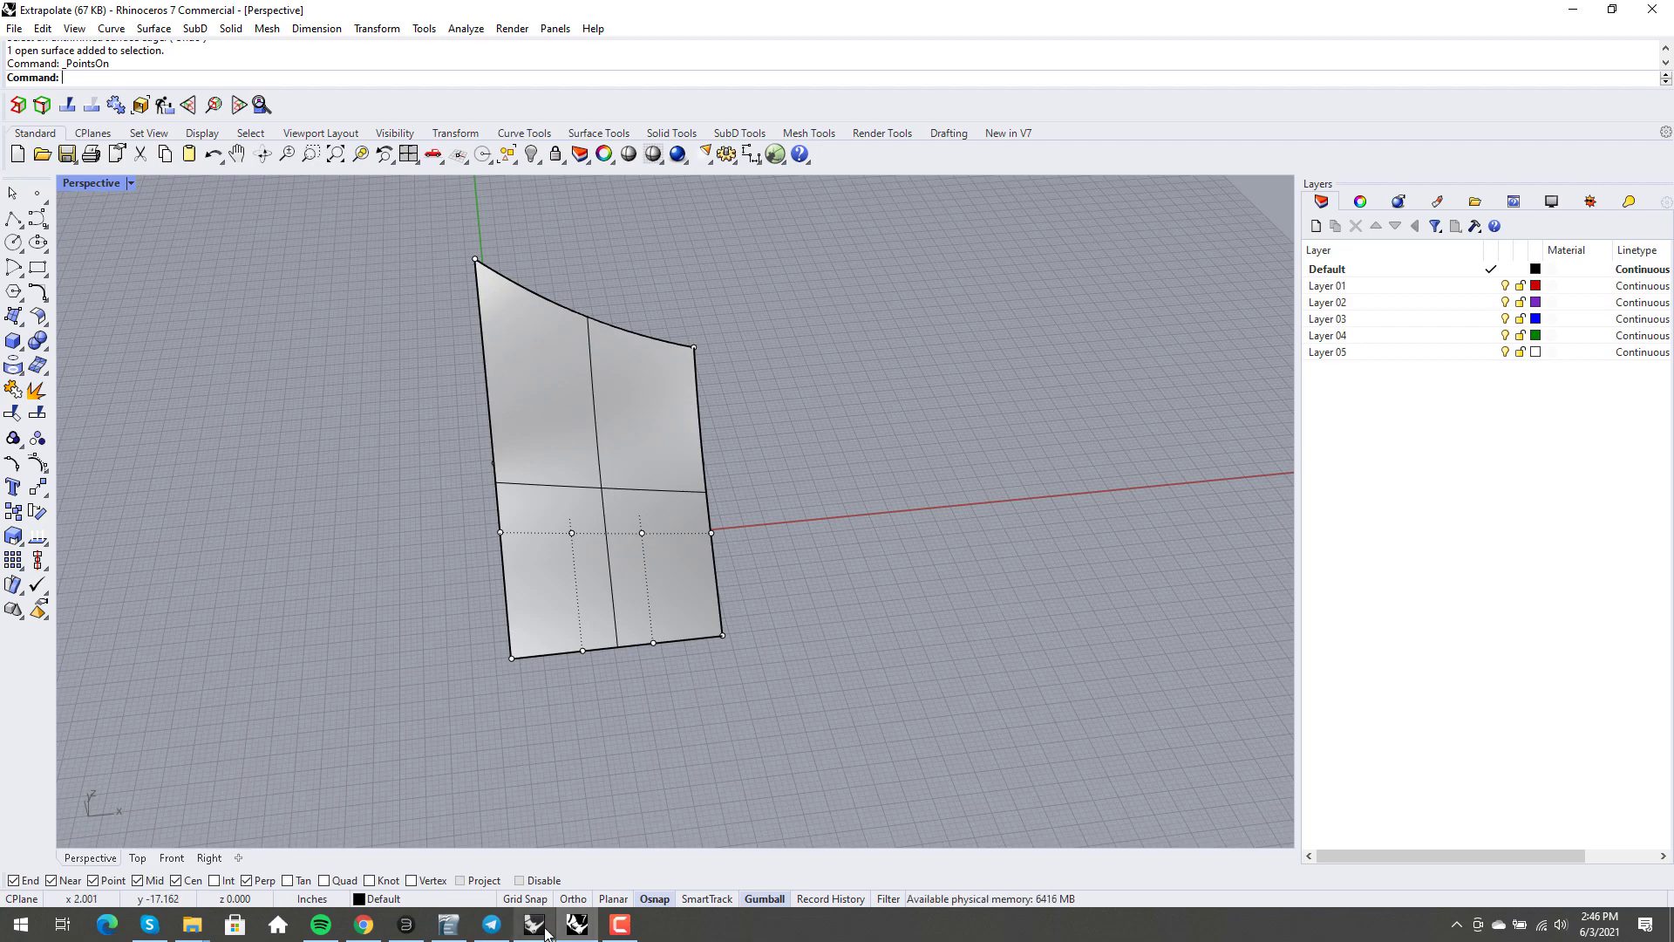
Go back to the forum thread and open the options for the downloaded ExtendSurfaceEdge plug-in
left_click(366, 926)
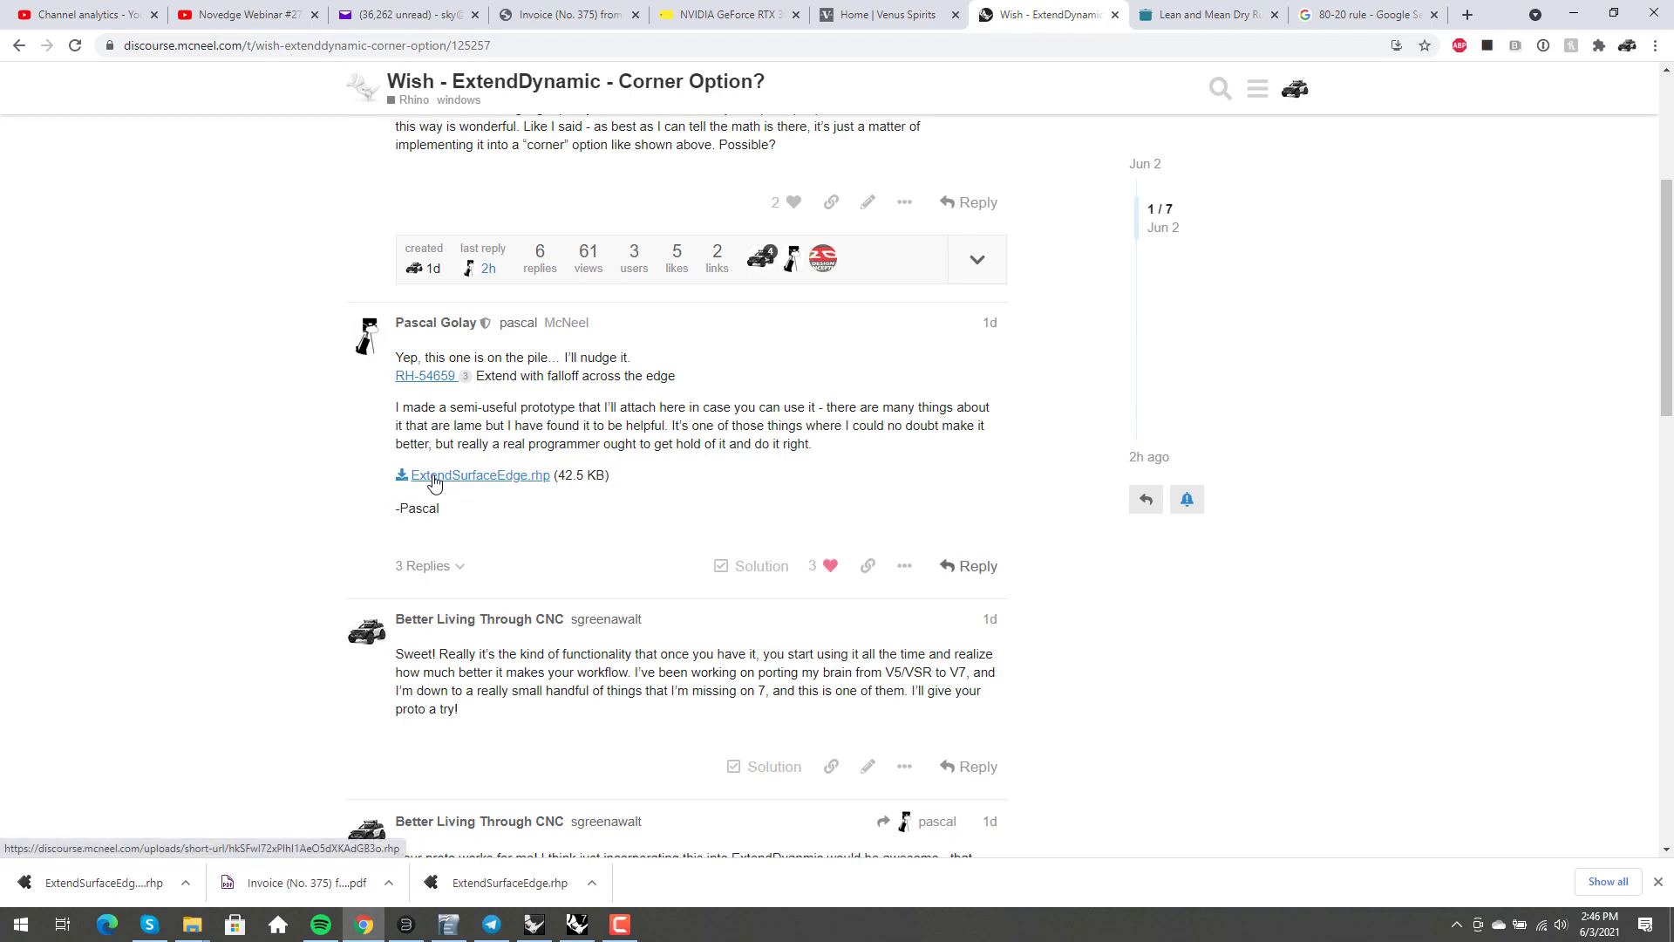
scroll(364, 499, "down", 2)
scroll(363, 499, "up", 2)
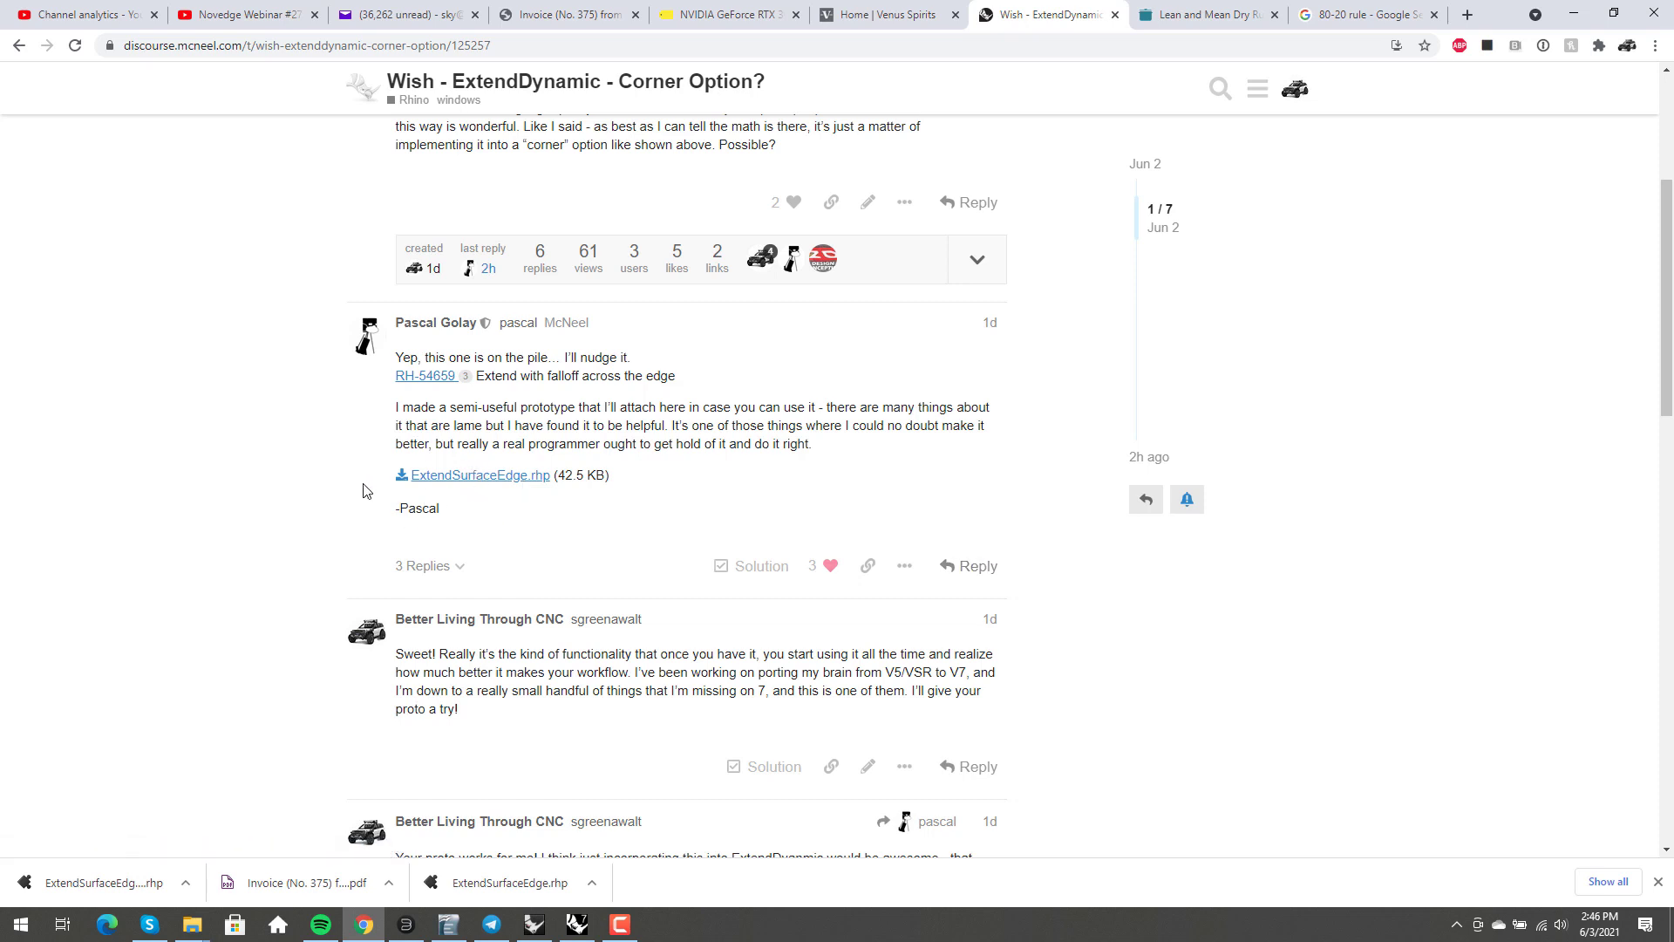
left_click(189, 887)
Unblock ExtendSurfaceEdge (1) in its file Properties and apply the change
left_click(209, 820)
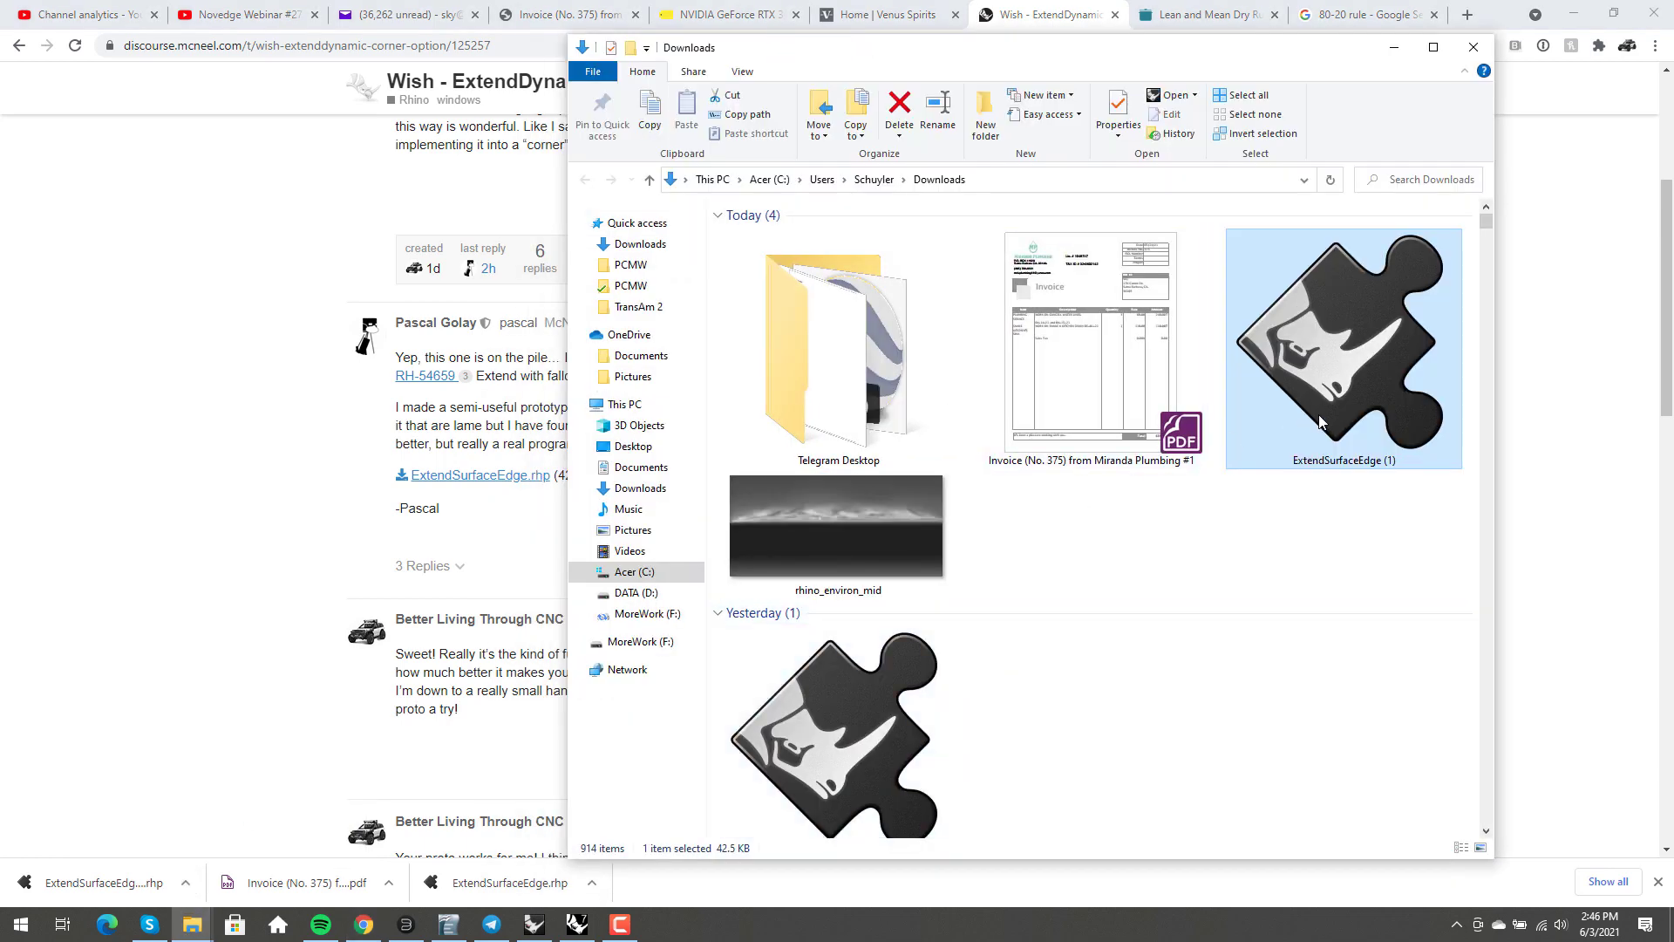
right_click(1319, 422)
left_click(1344, 802)
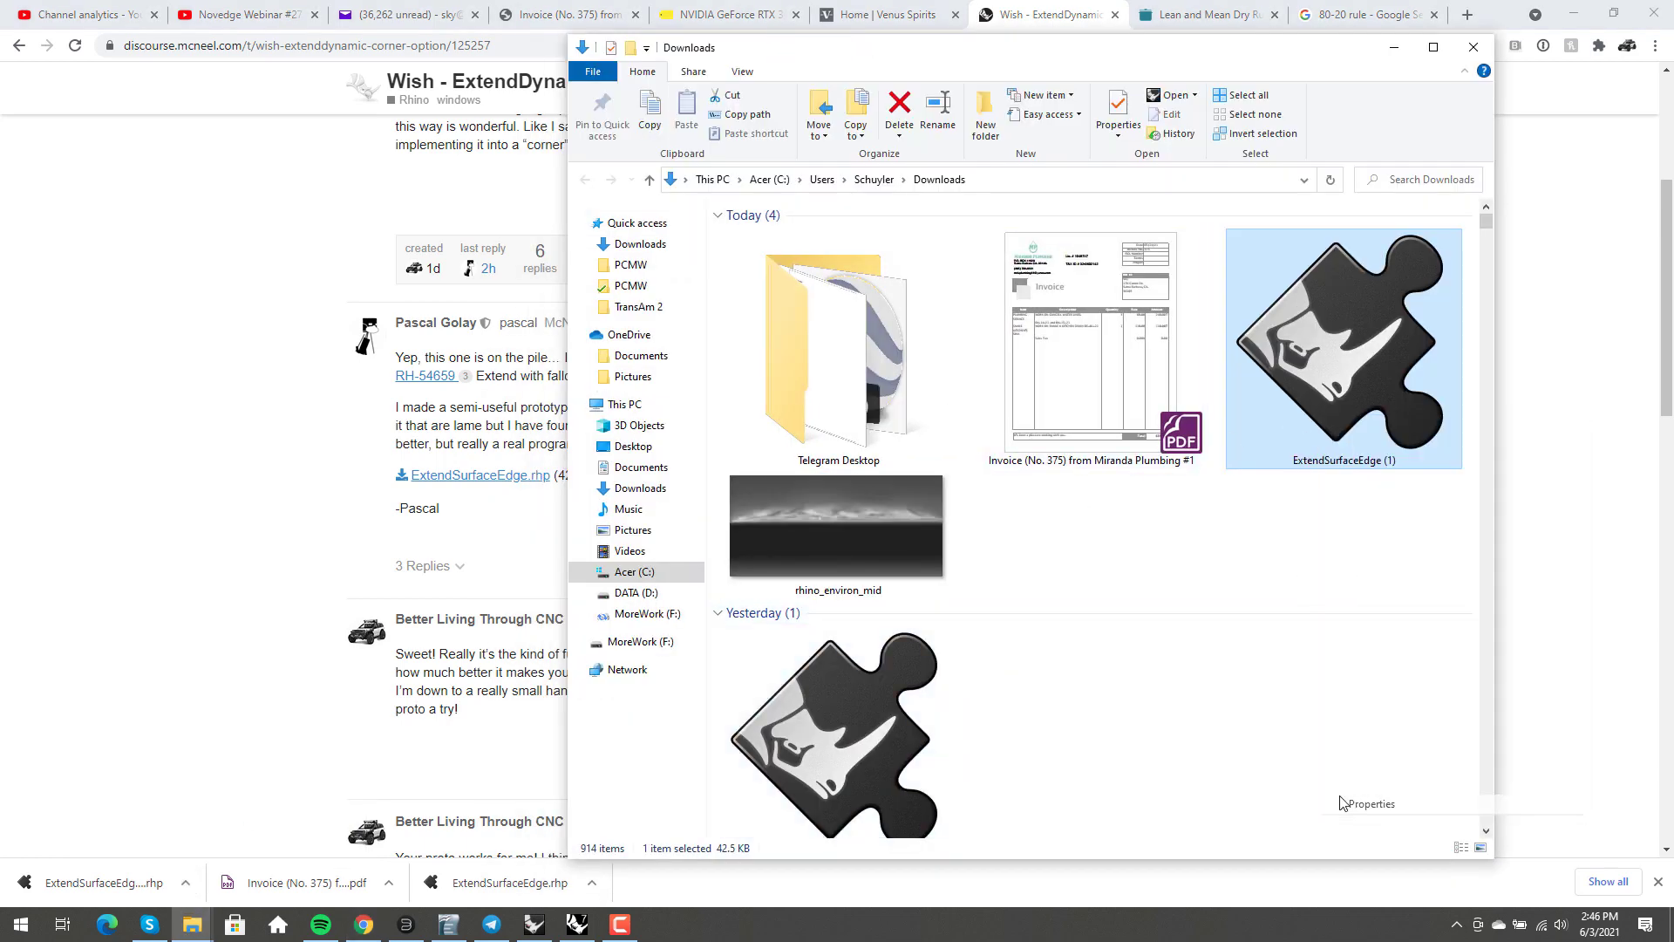
left_click_drag(1506, 432, 1020, 404)
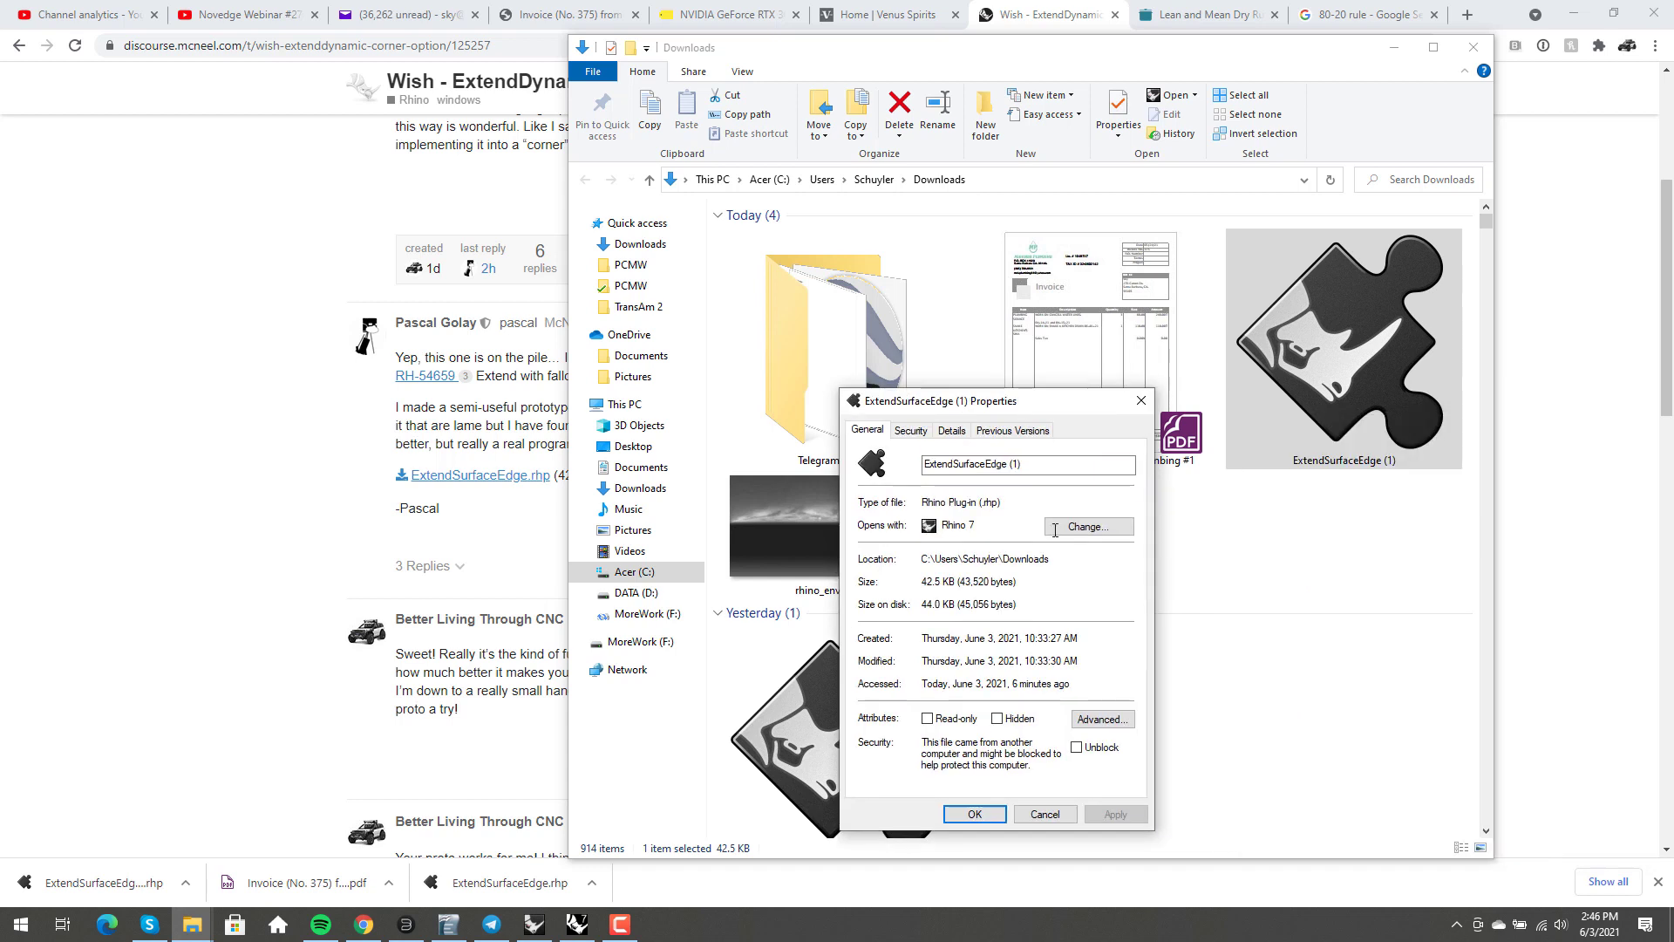
left_click(1077, 747)
left_click(1119, 814)
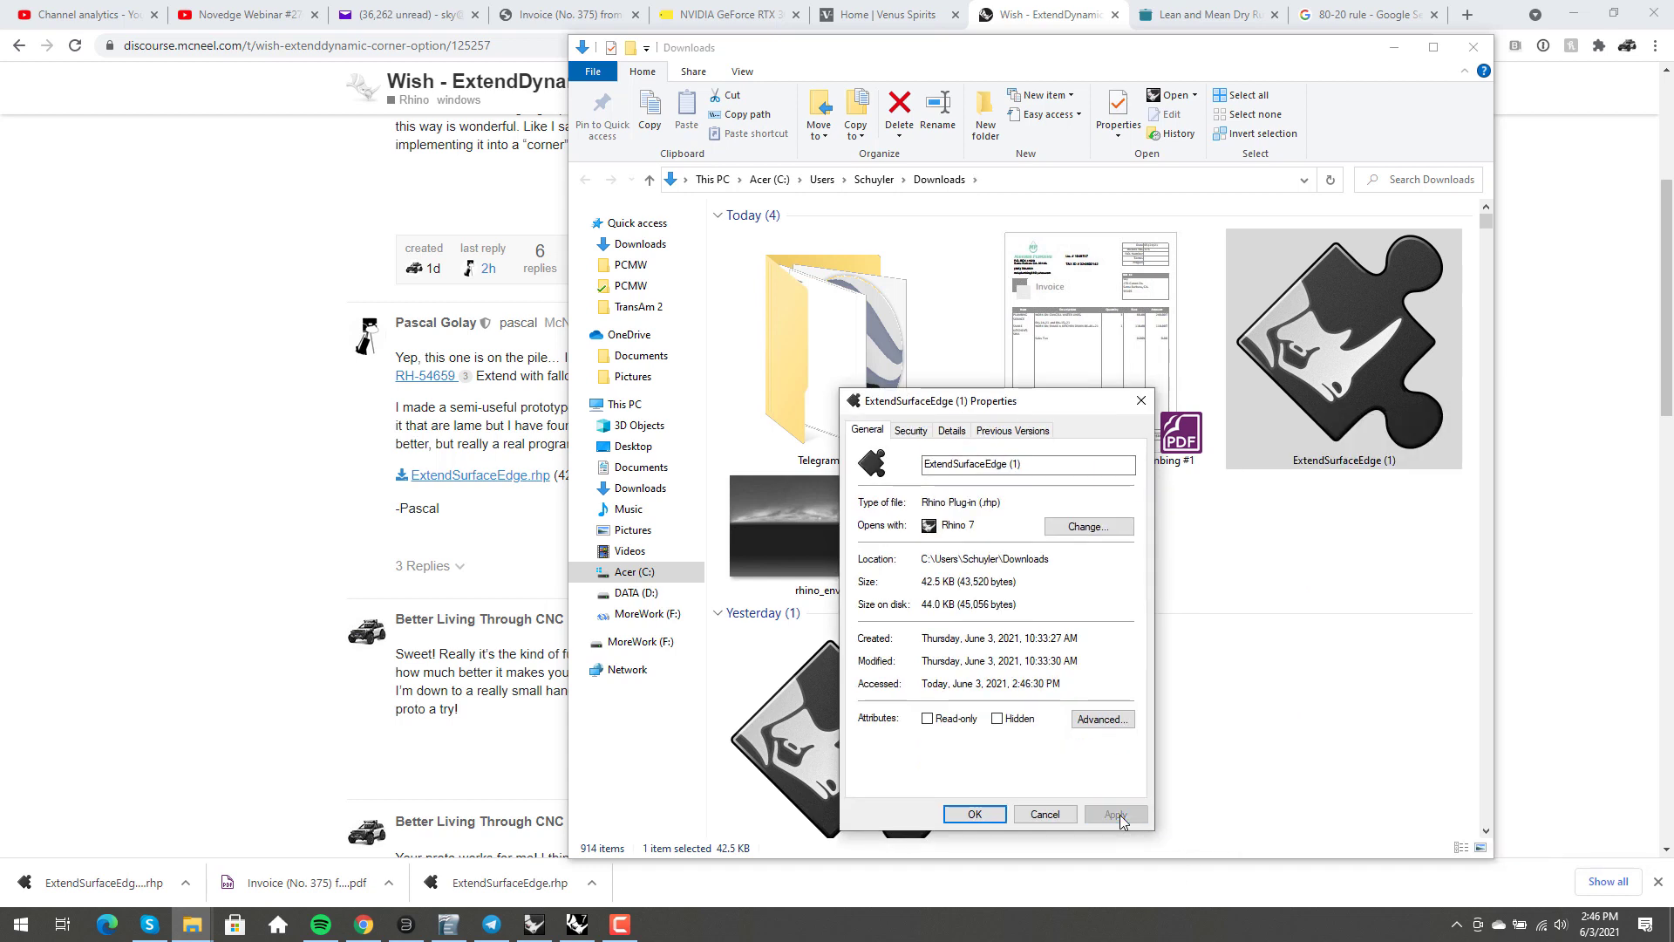
Close the file properties and return to the Rhino 7 model
left_click(974, 813)
left_click(284, 474)
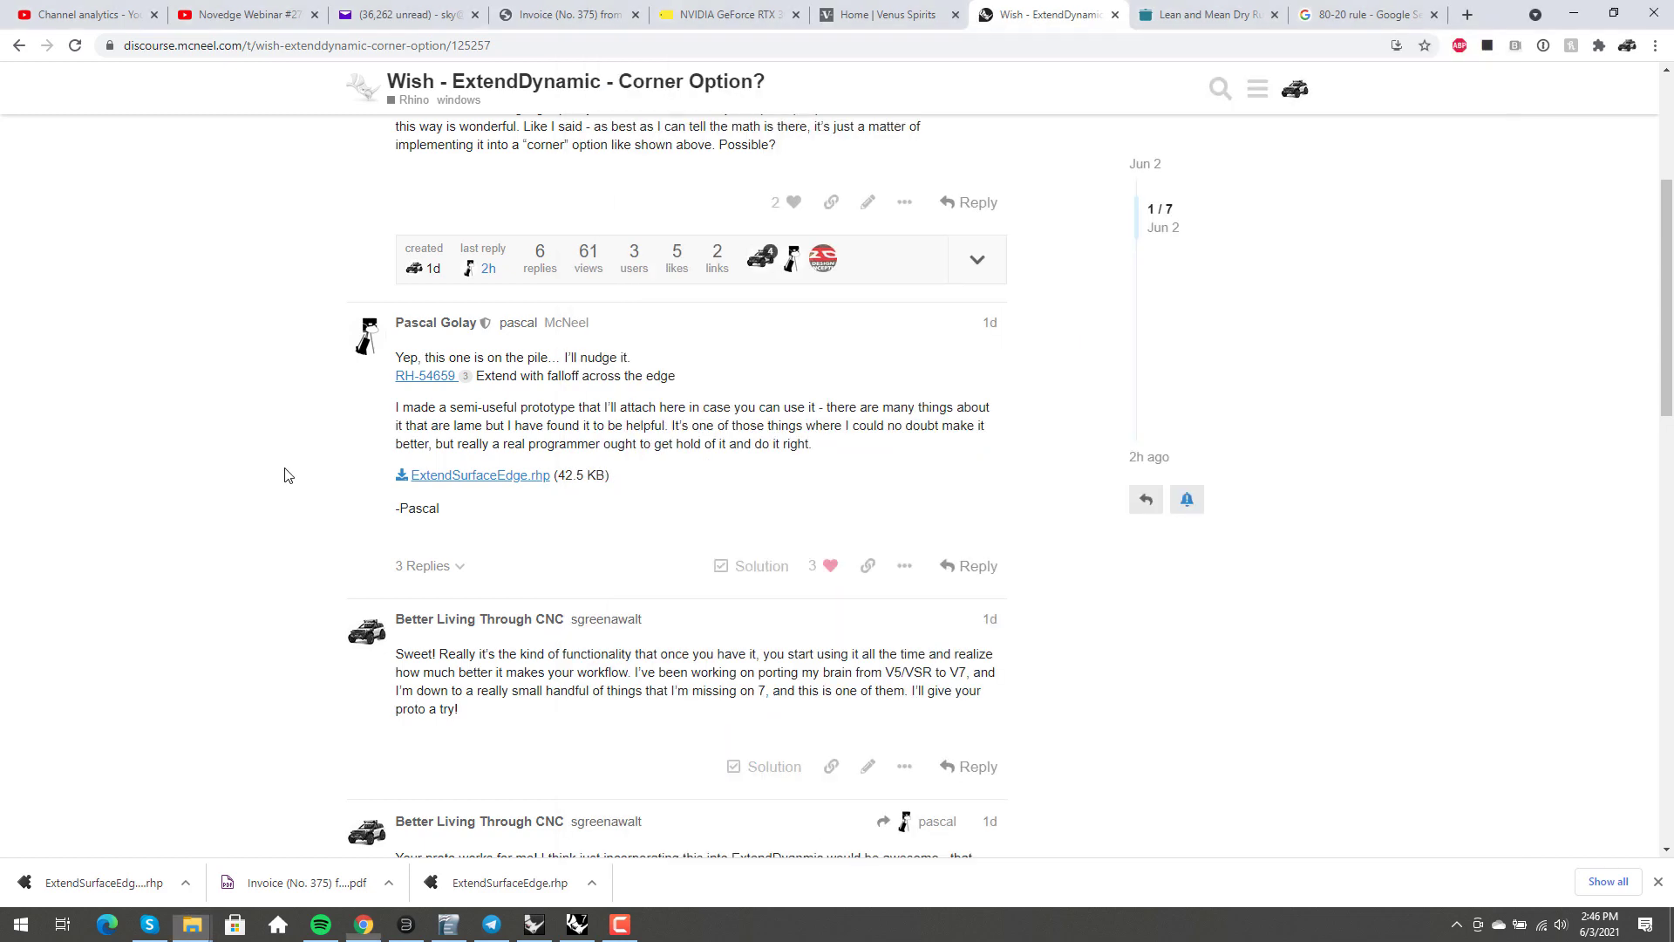
left_click(577, 924)
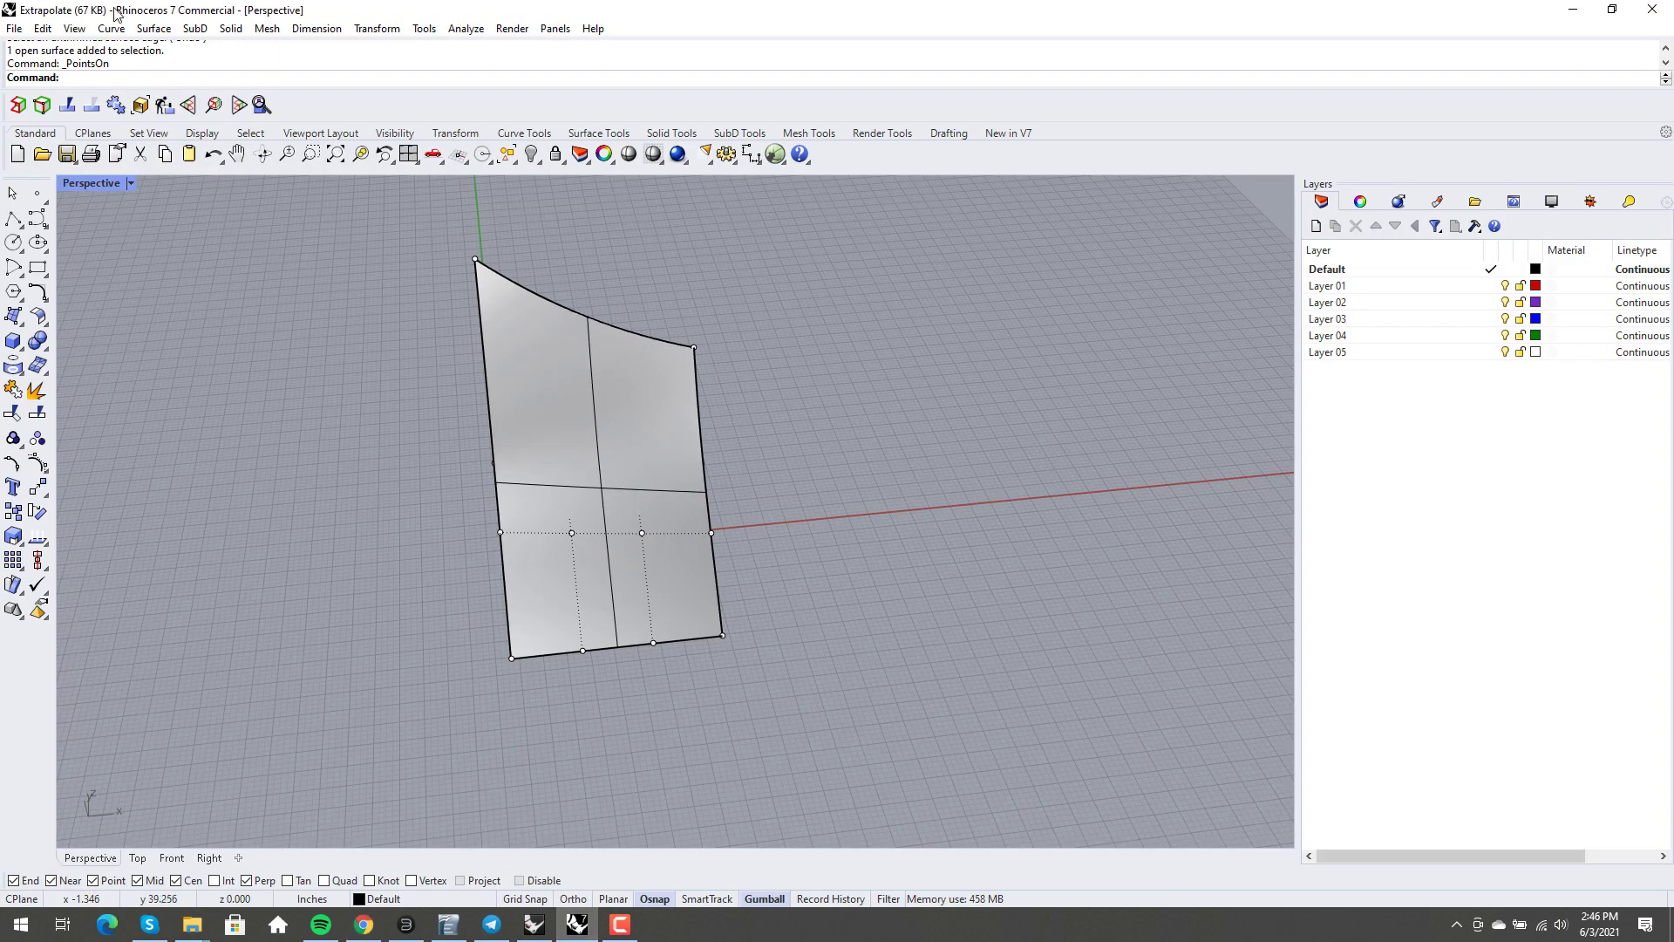
Check the Plug-ins page of Document Properties that ExtendSurfaceEdge is loaded and enabled
left_click(14, 28)
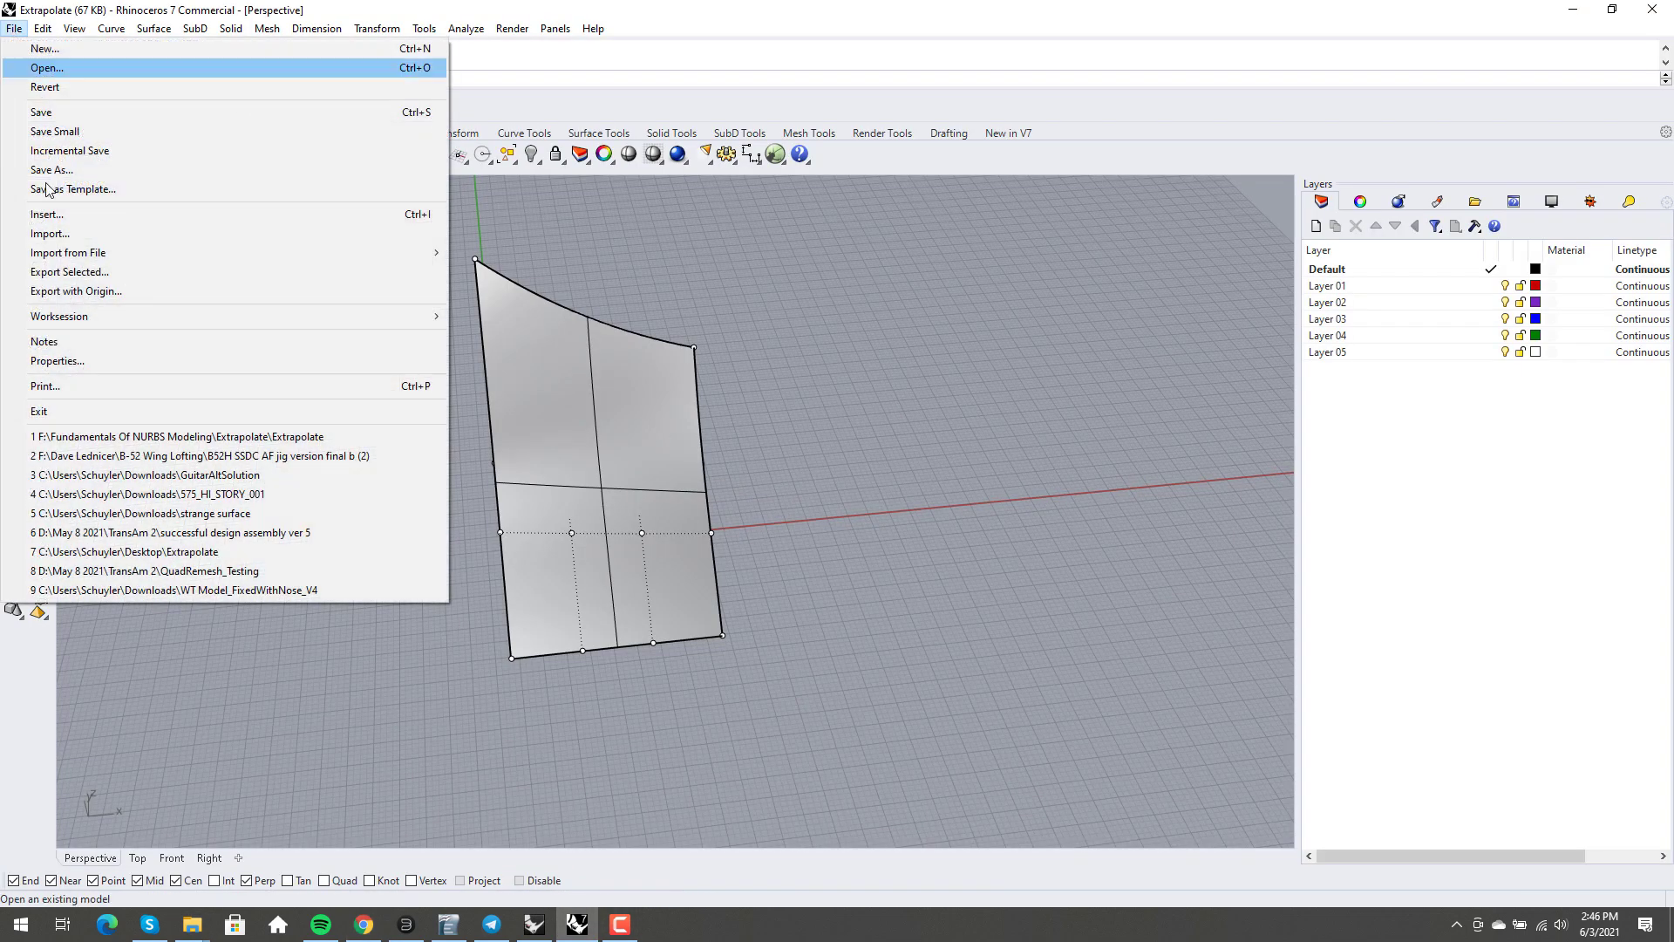
left_click(58, 361)
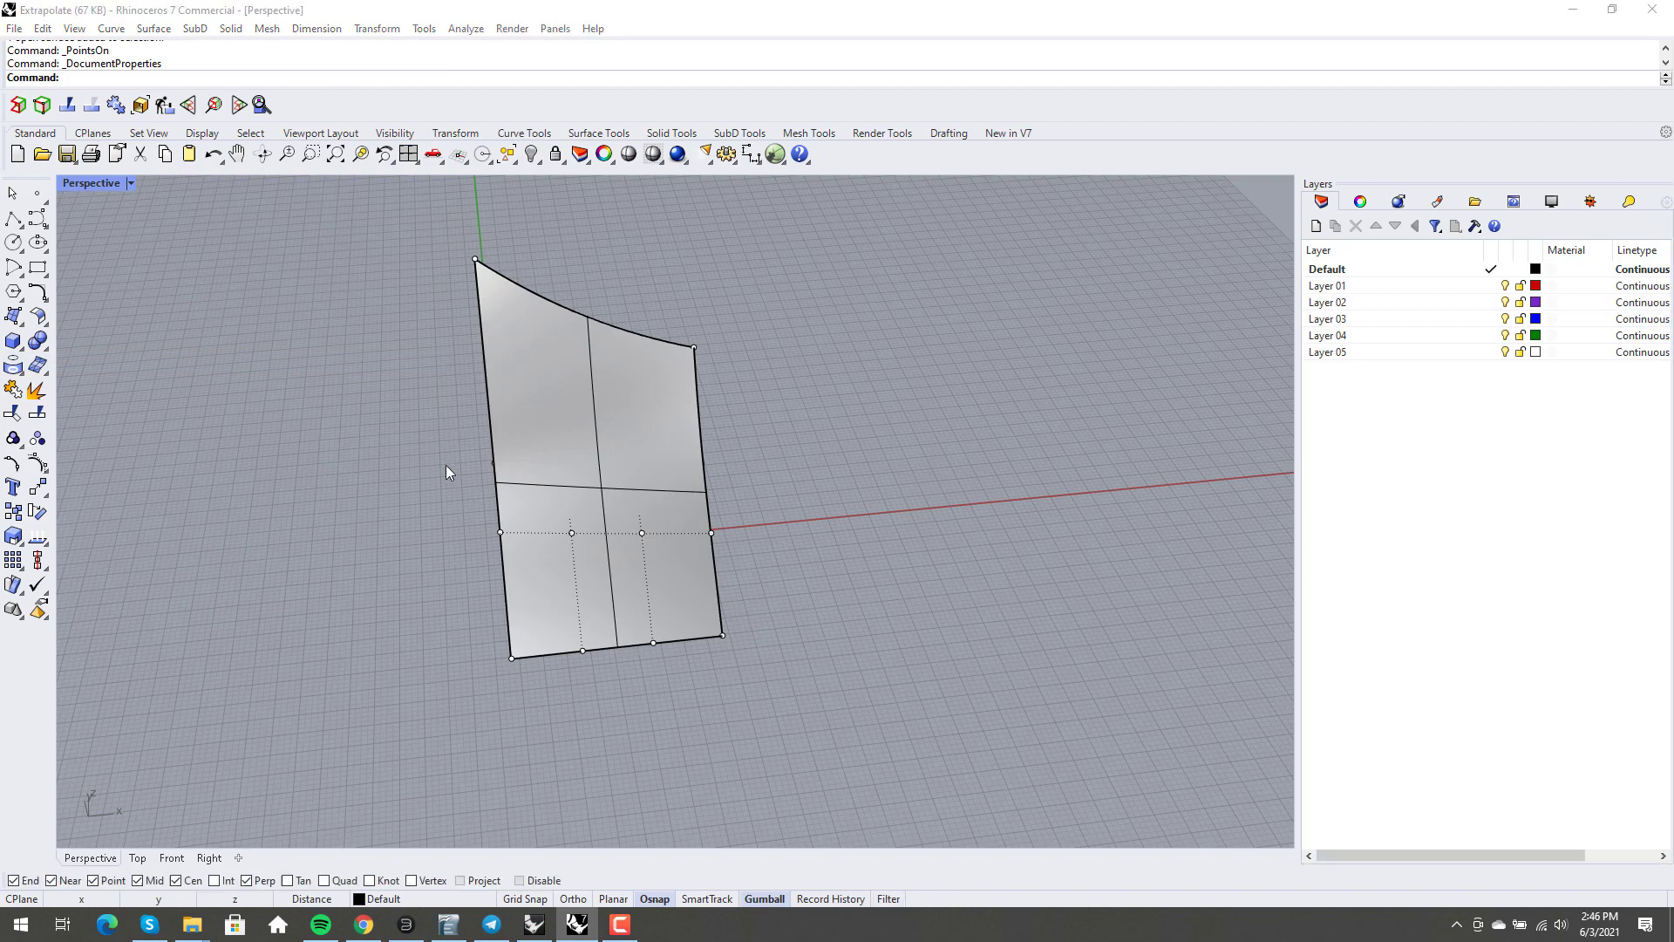
left_click(530, 600)
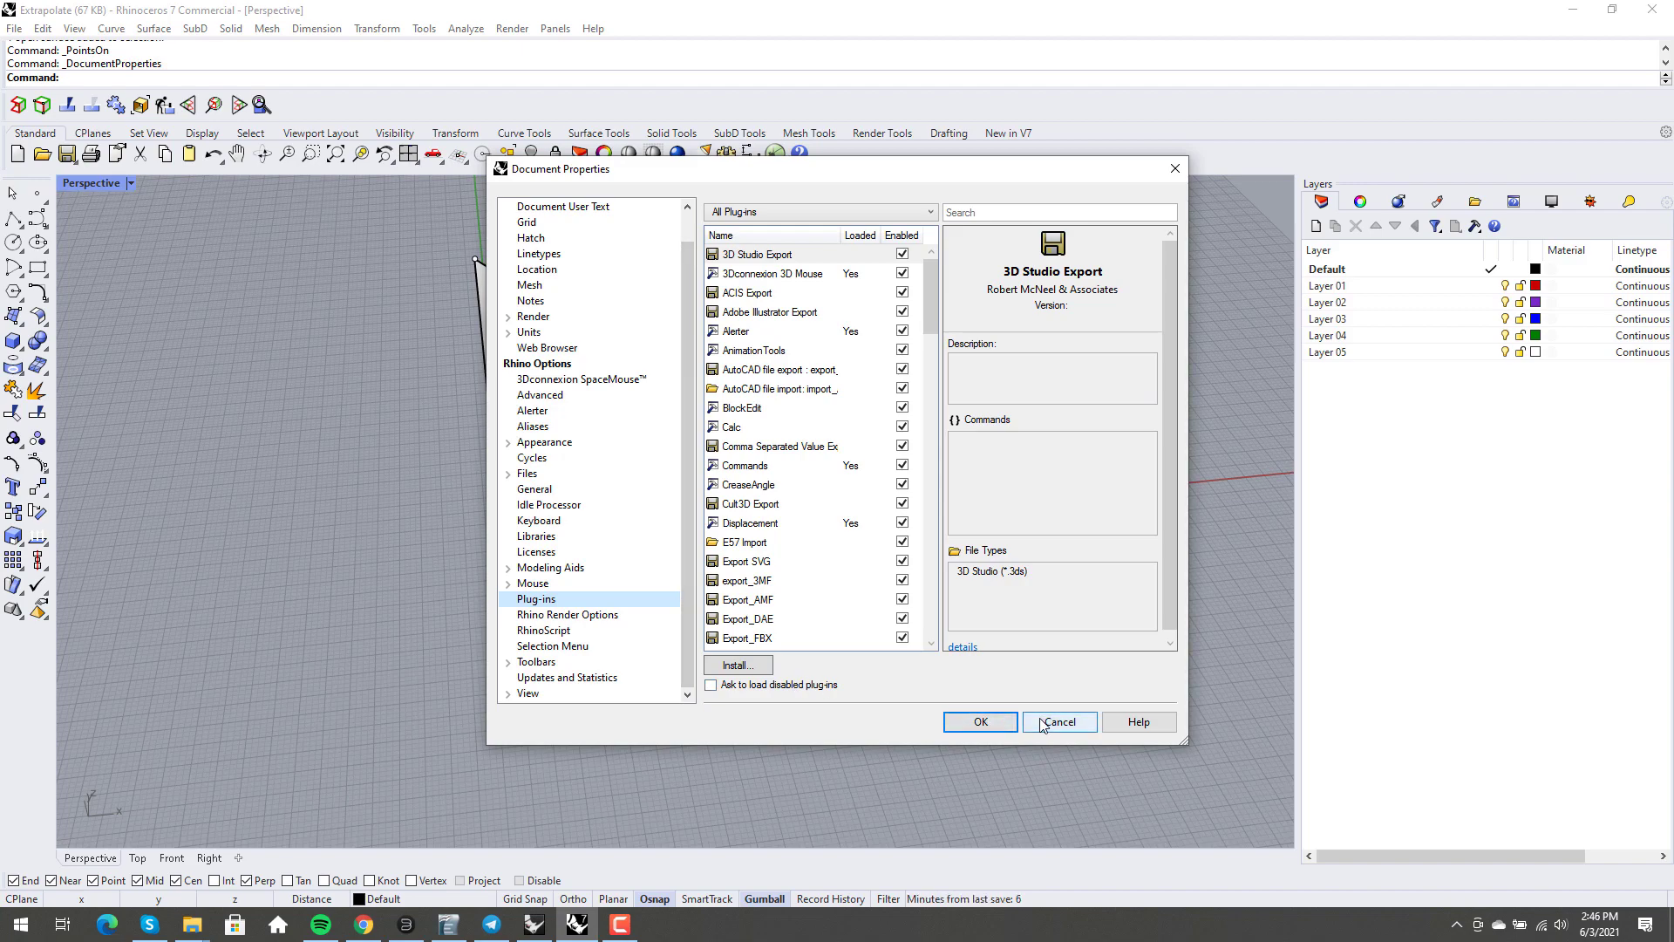
scroll(833, 497, "down", 10)
scroll(801, 514, "up", 4)
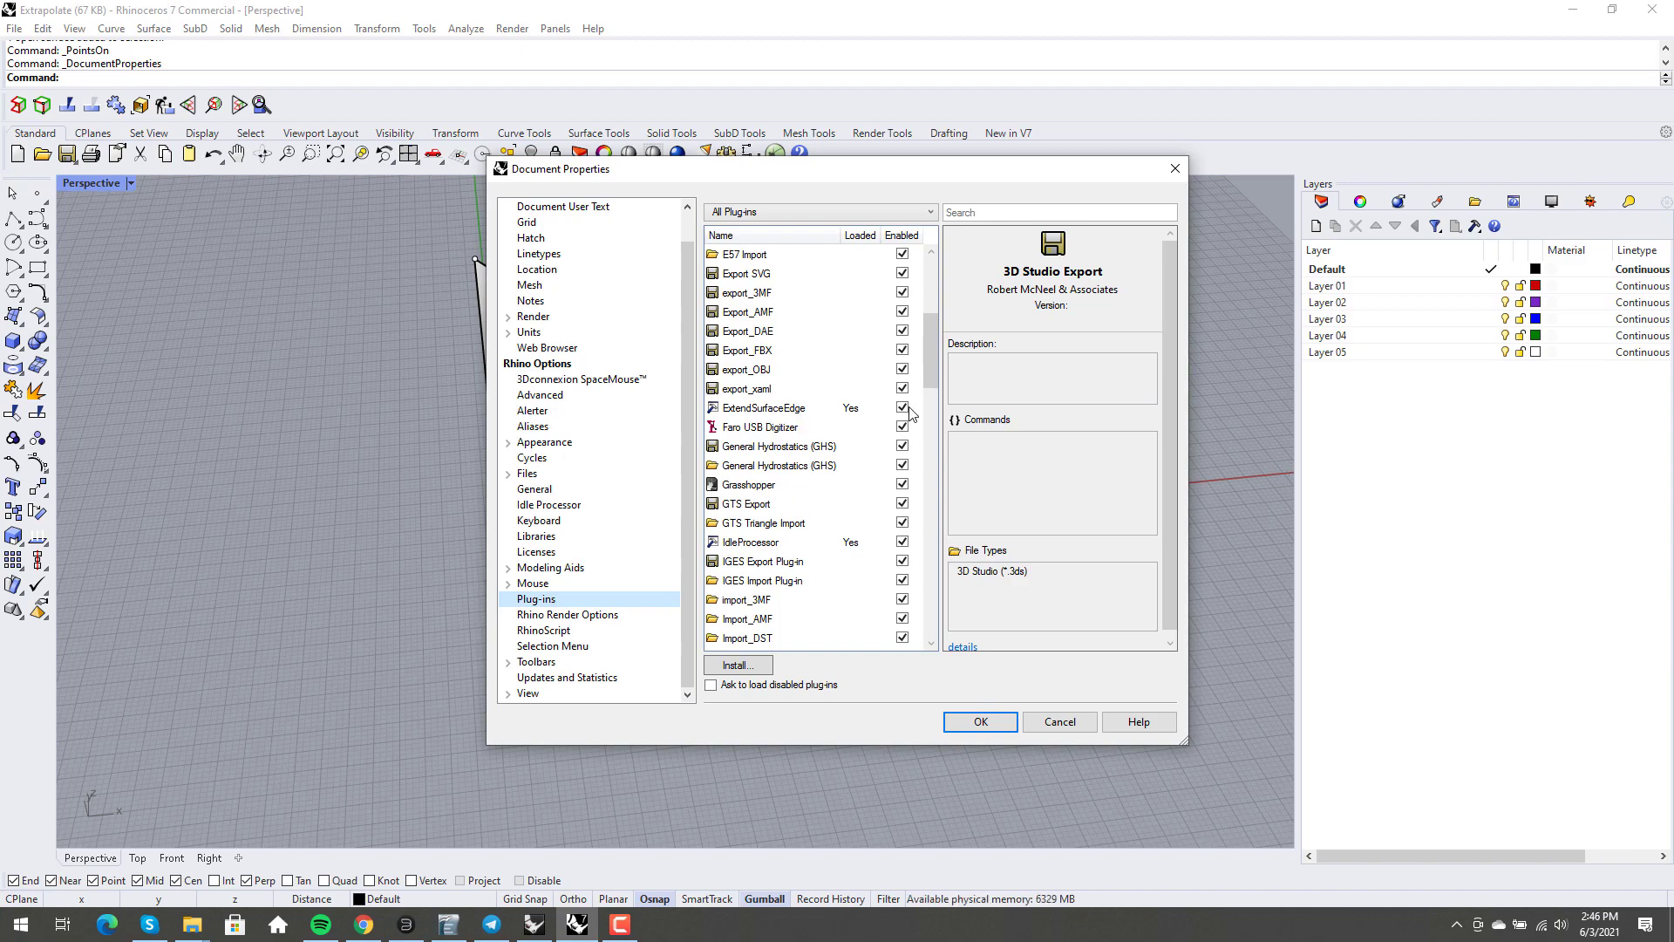
left_click(980, 722)
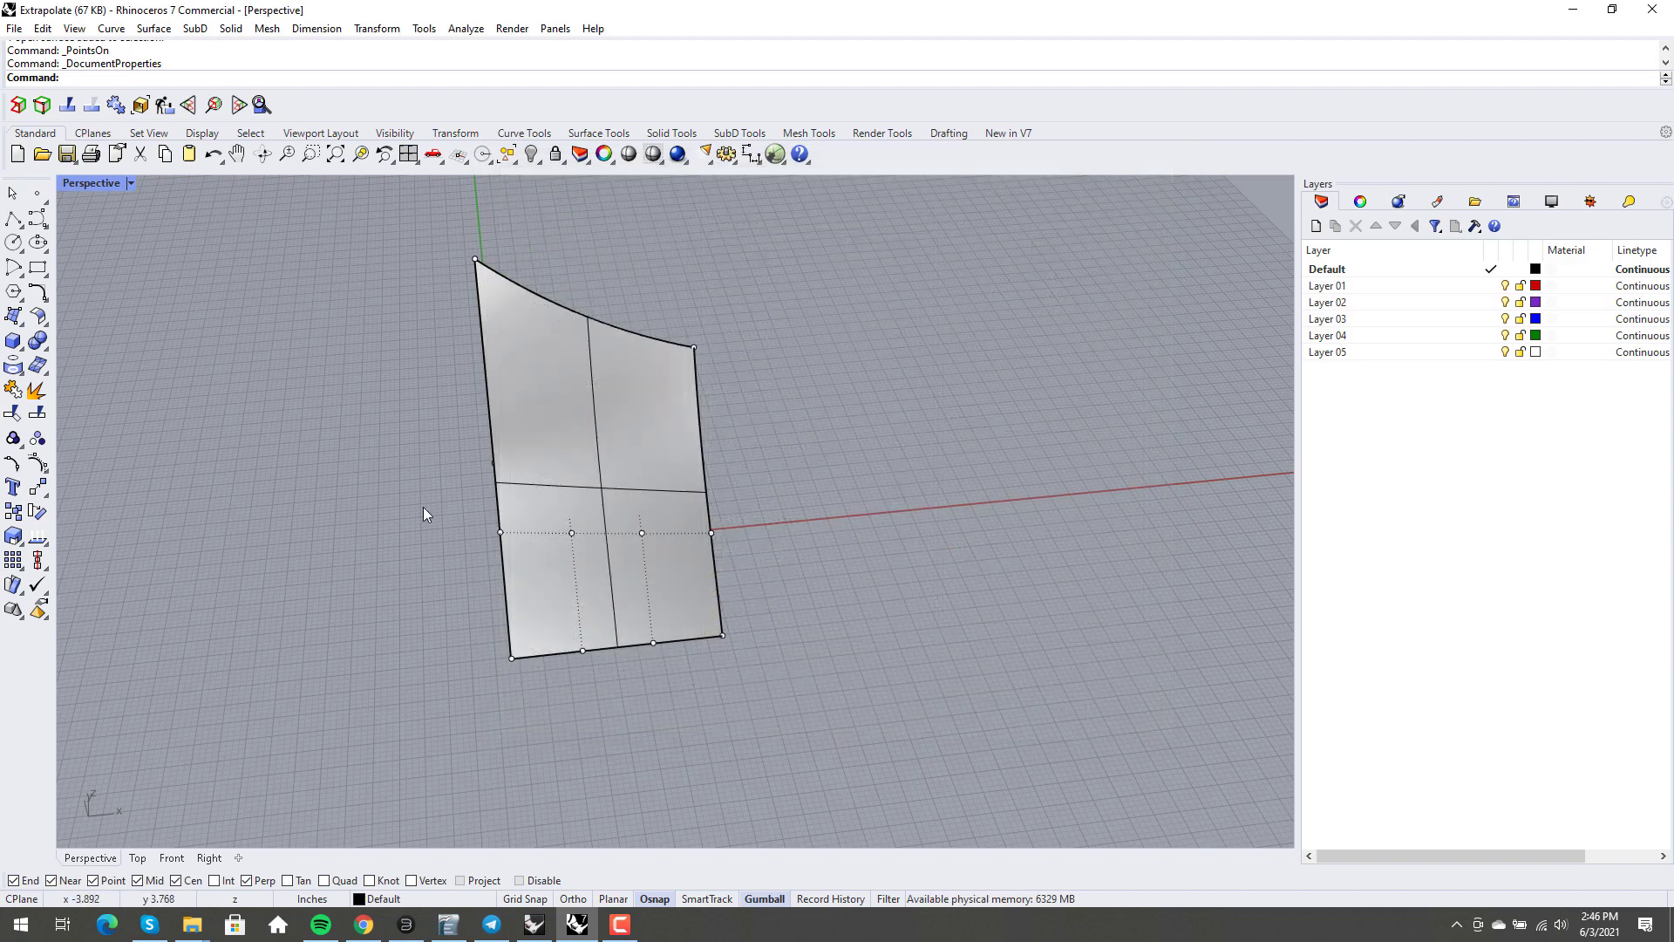
Run ExtendEdge from 'Ext' and extend the surface past its left edge
type("ExtendSrf")
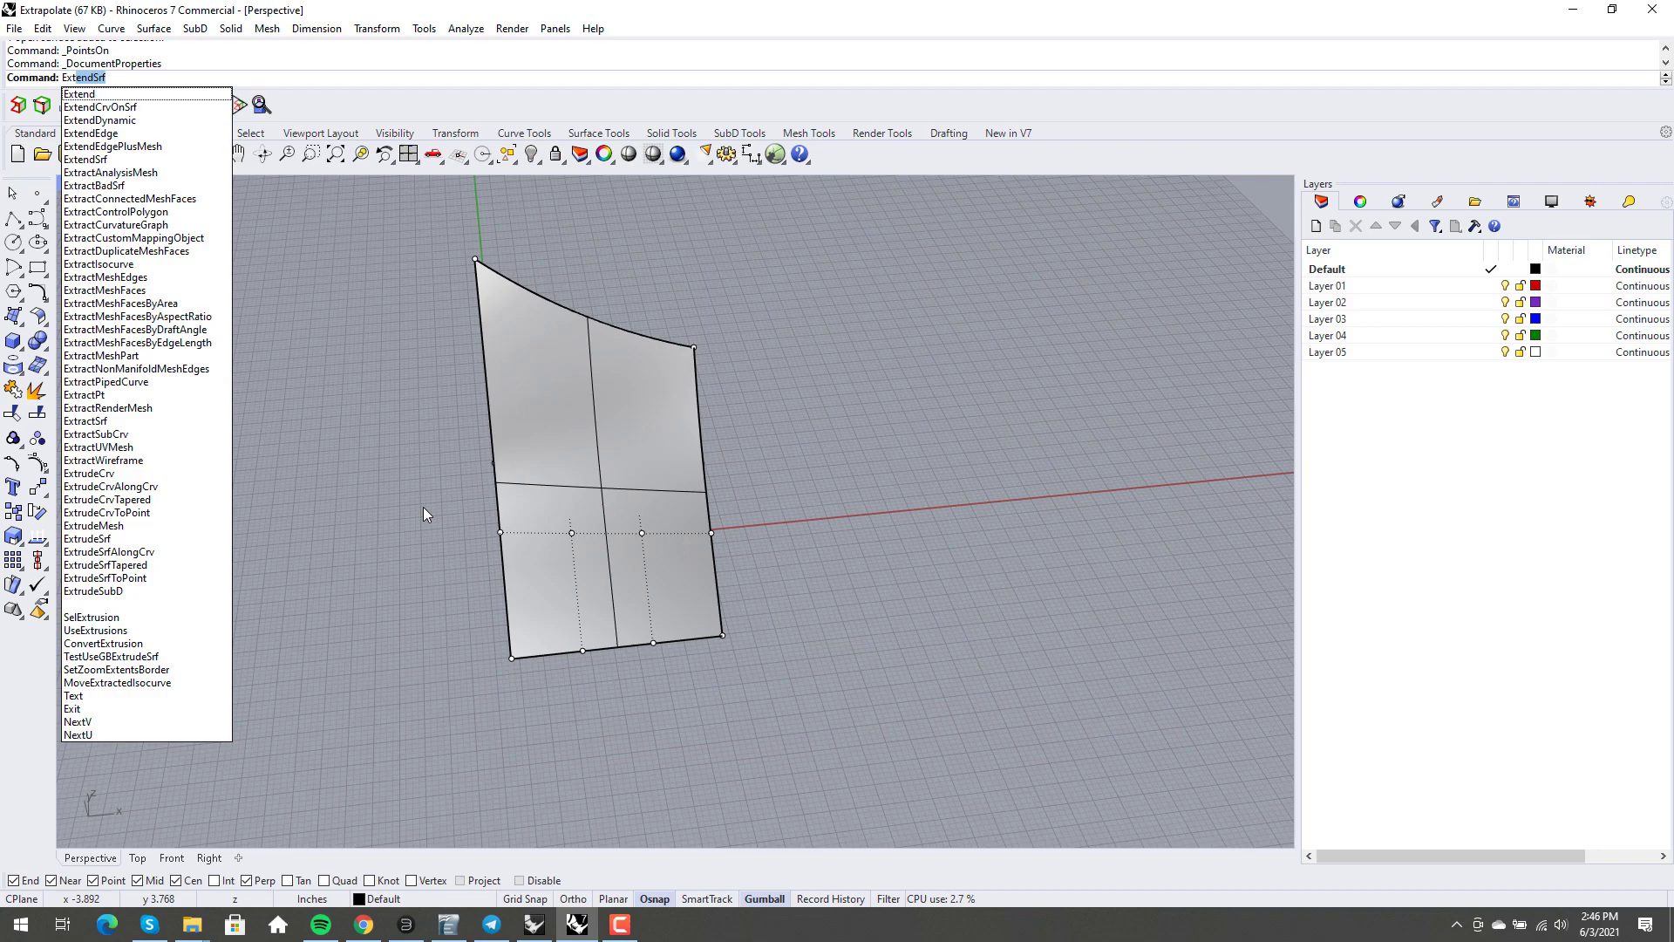
left_click(122, 134)
right_click_drag(474, 507, 734, 661)
left_click(511, 654)
left_click(505, 593)
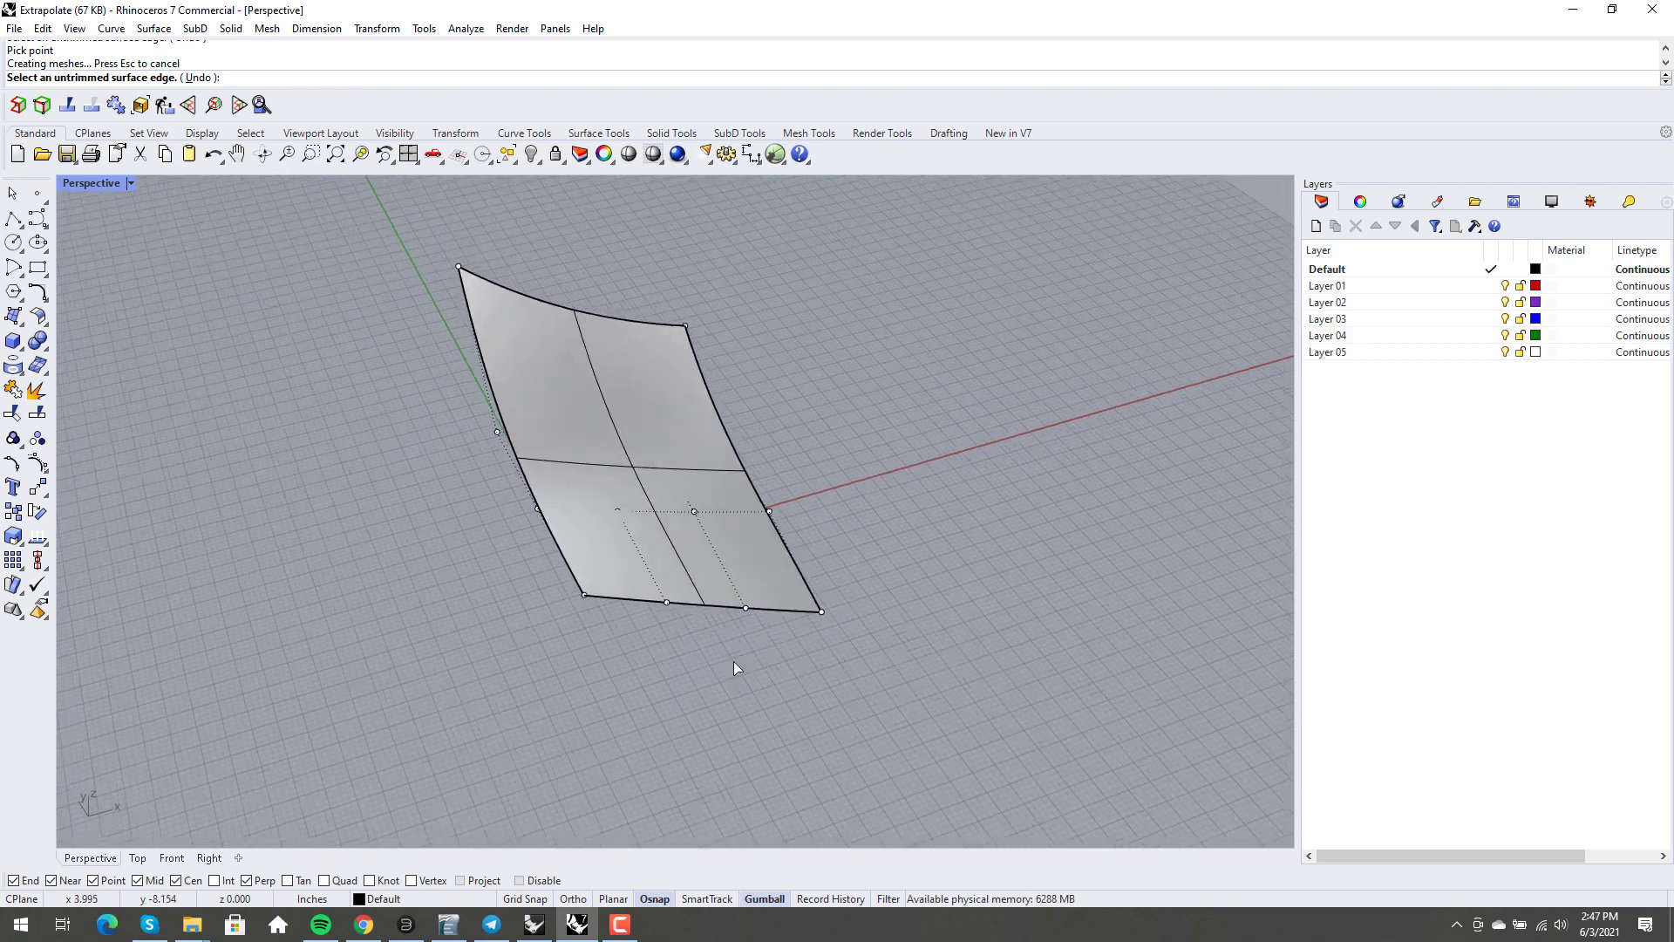